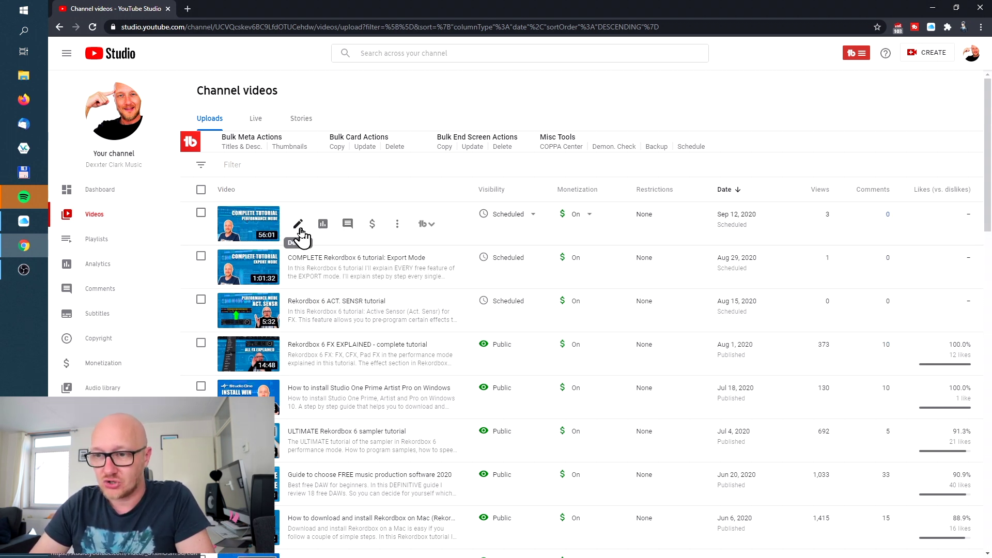
Step: Open the Rekordbox 6 Performance Mode tutorial's video details and go to its Cards editor
click(298, 226)
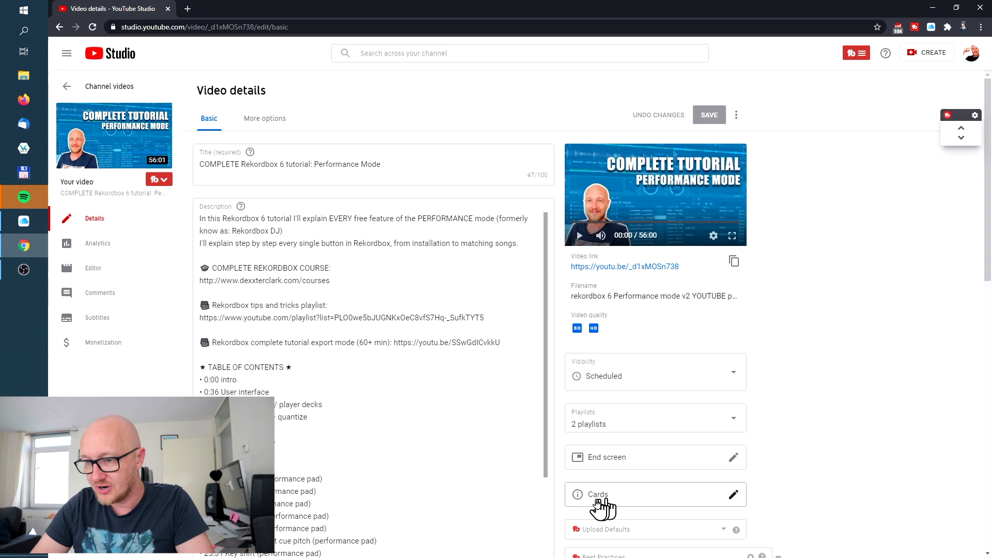
click(701, 500)
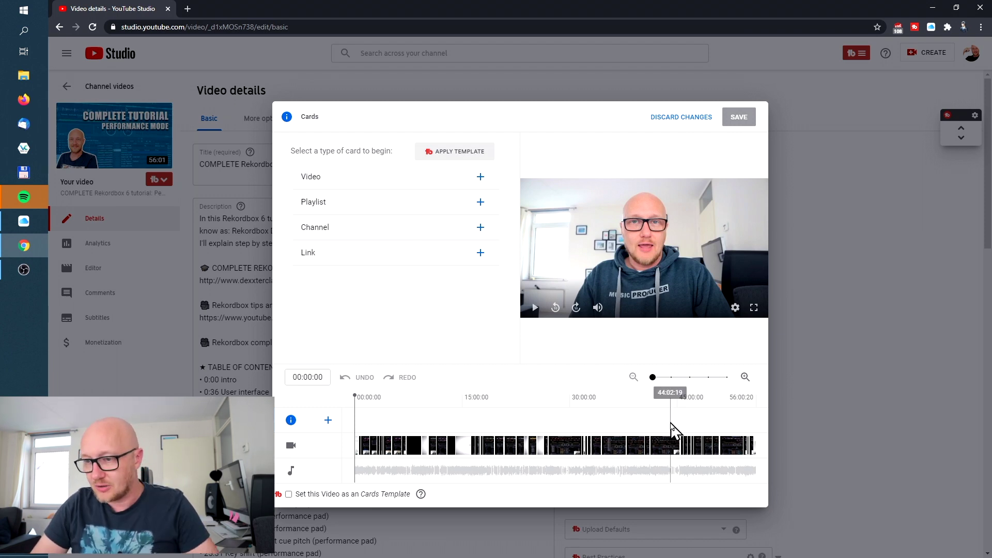
click(671, 429)
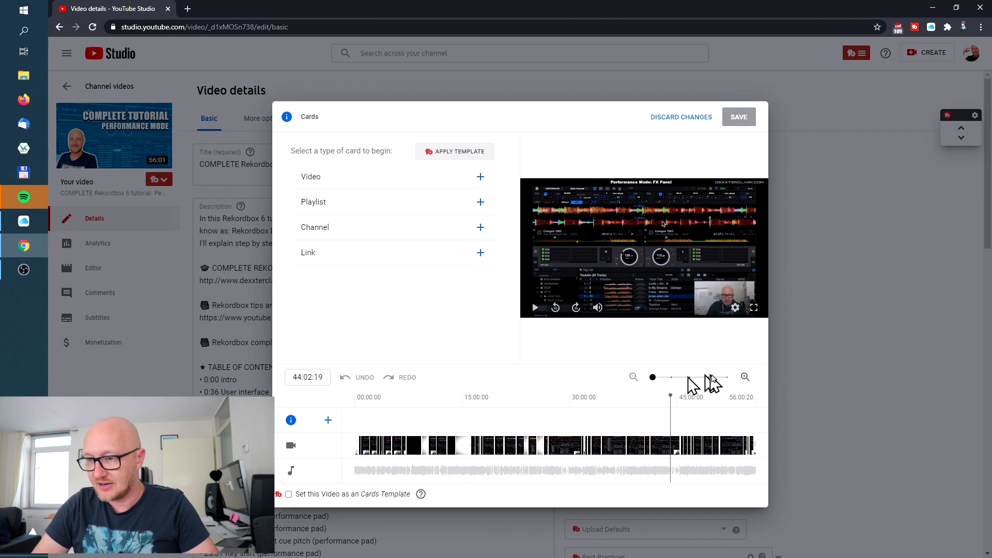
click(744, 377)
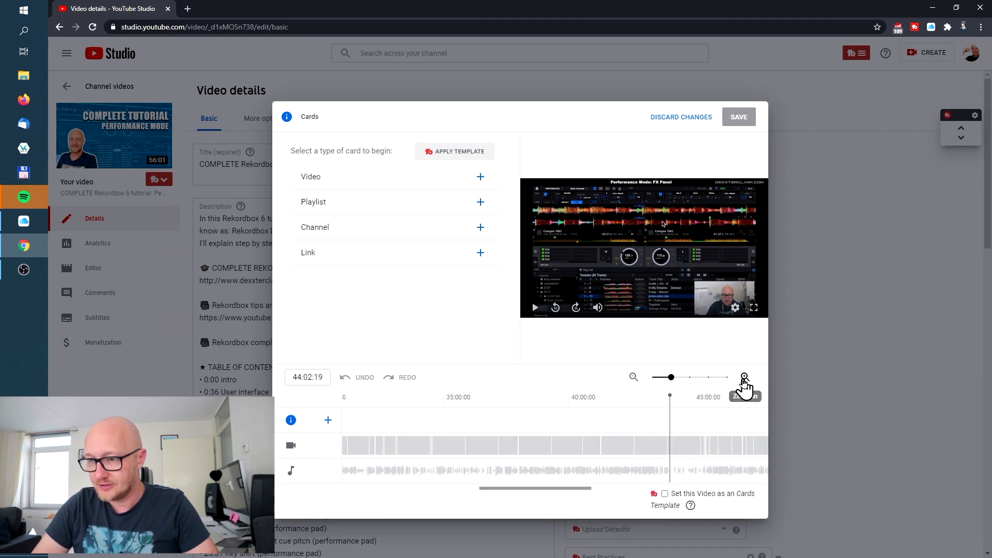
click(744, 377)
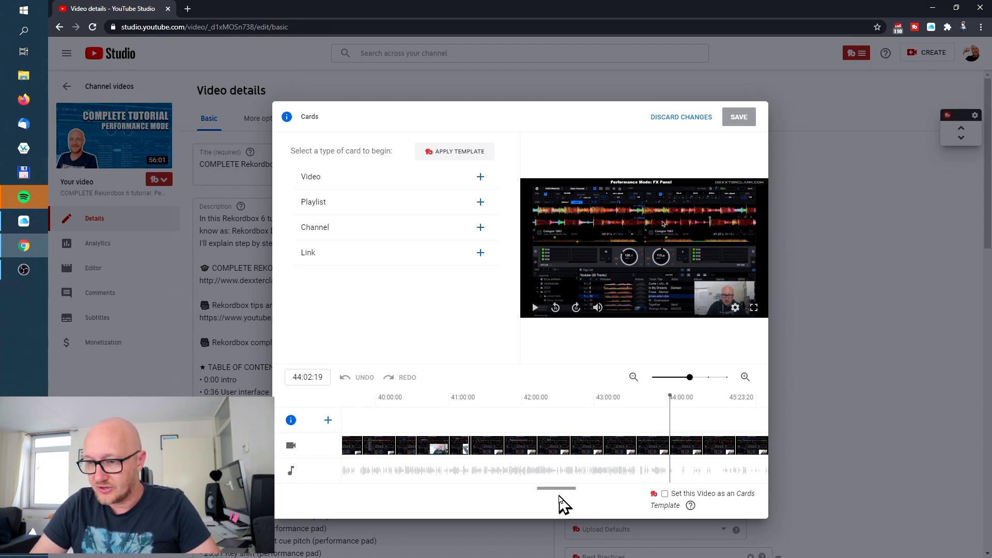
mouse_move(555, 488)
mouse_down()
mouse_move(518, 500)
mouse_move(536, 487)
mouse_move(566, 495)
mouse_move(582, 485)
mouse_move(559, 488)
mouse_up()
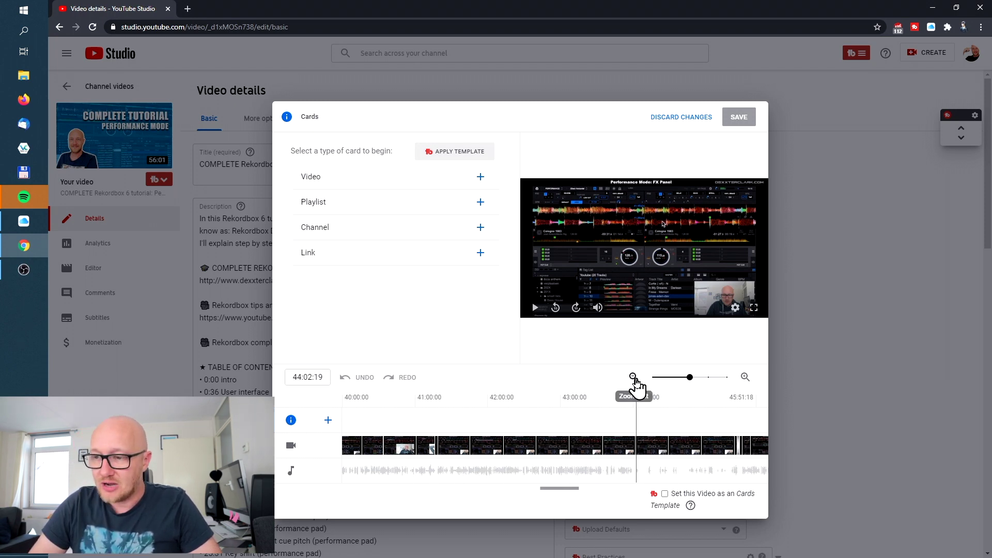
click(633, 376)
click(633, 377)
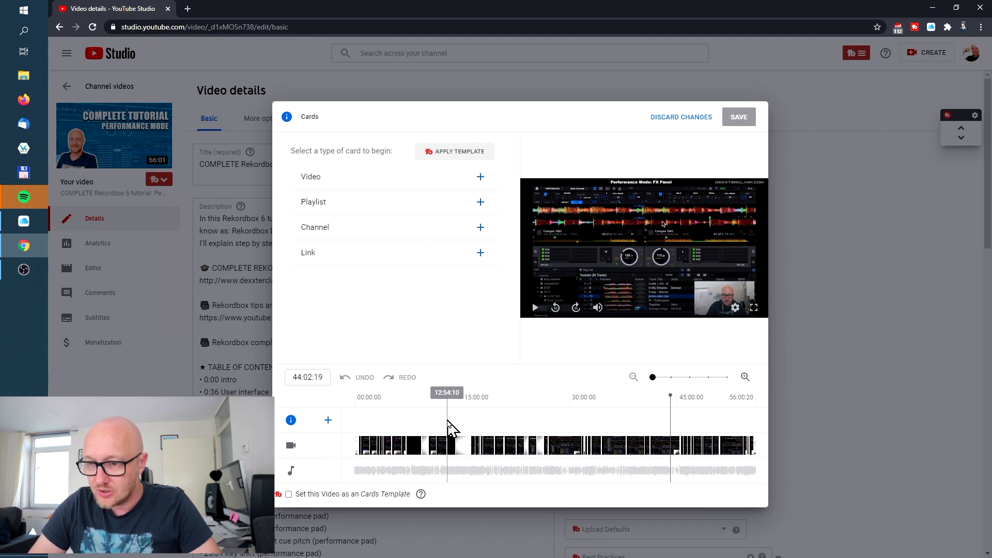
Step: Set the playhead to 12:54:10 and start a new video card
click(448, 423)
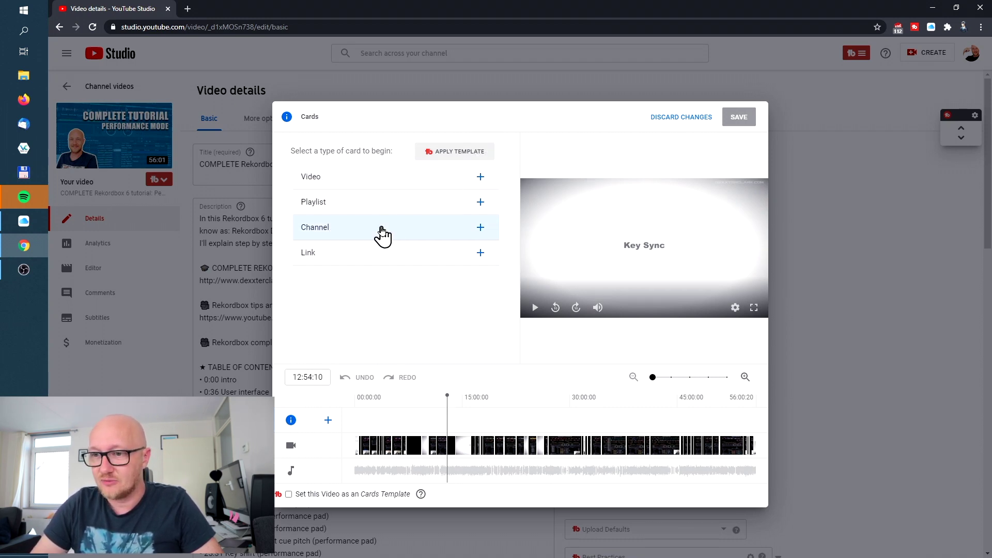
click(372, 190)
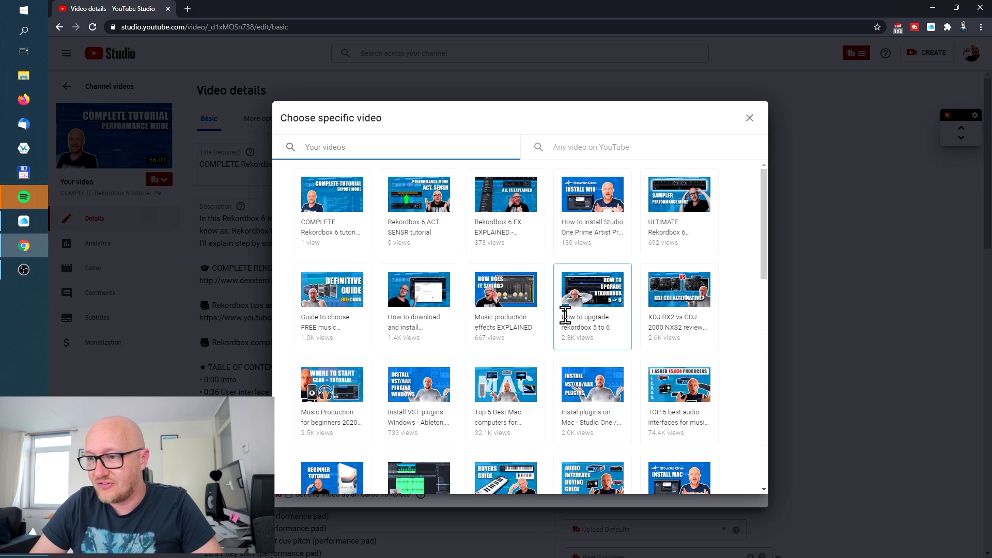
scroll(563, 315, down, 10)
scroll(565, 315, down, 2)
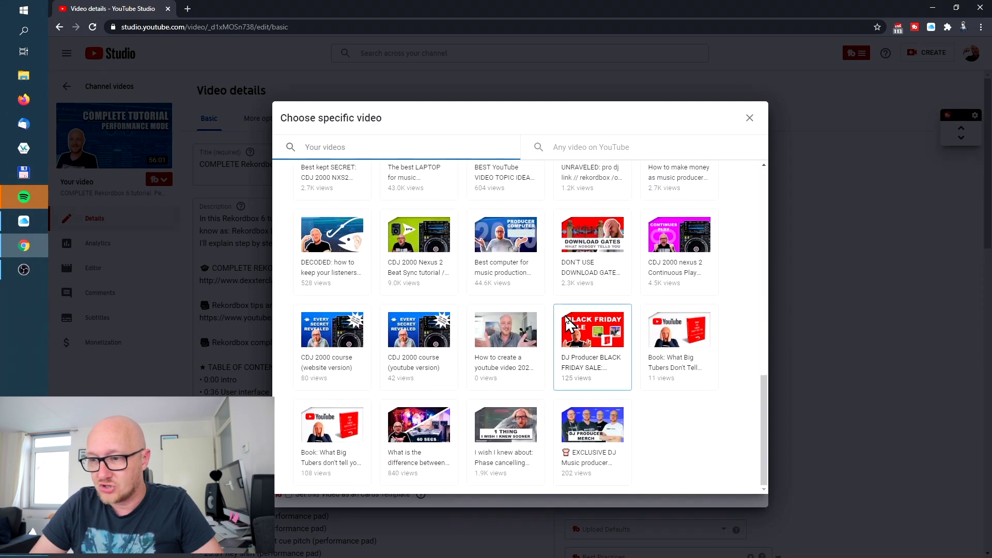
scroll(620, 305, up, 10)
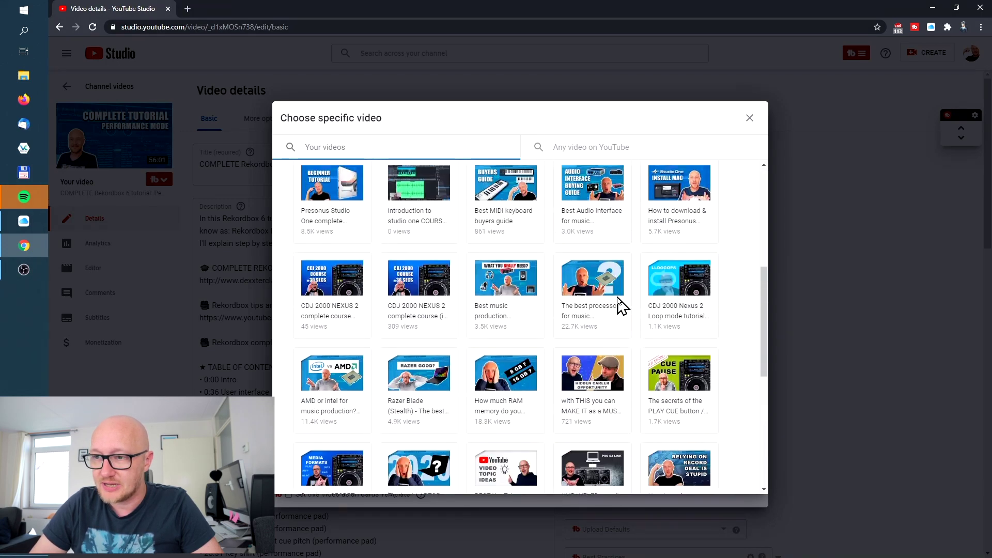
scroll(621, 305, down, 10)
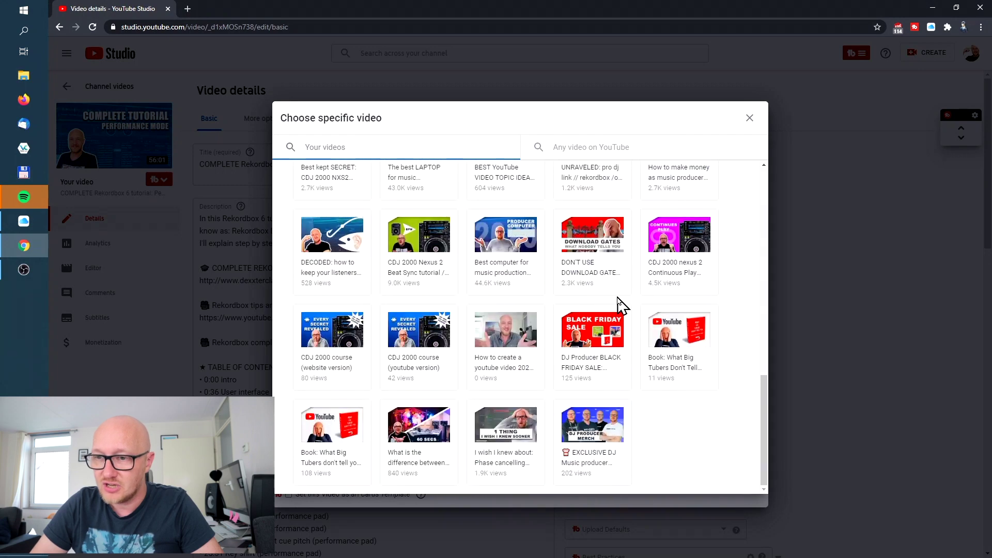
scroll(621, 306, up, 3)
scroll(621, 306, up, 10)
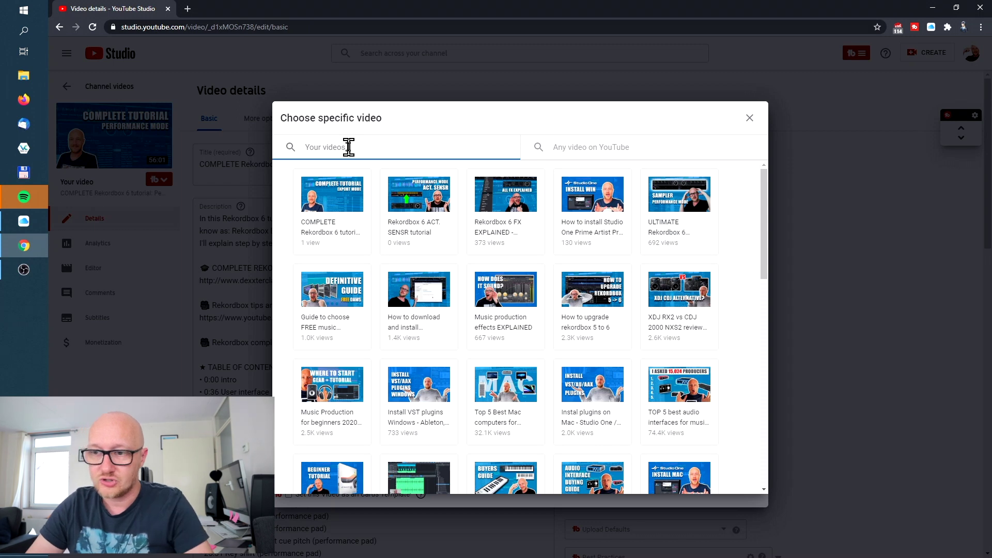
Step: Search your own videos for 'daw', after briefly trying an all-YouTube search for 'how to feed your do'
text(daw)
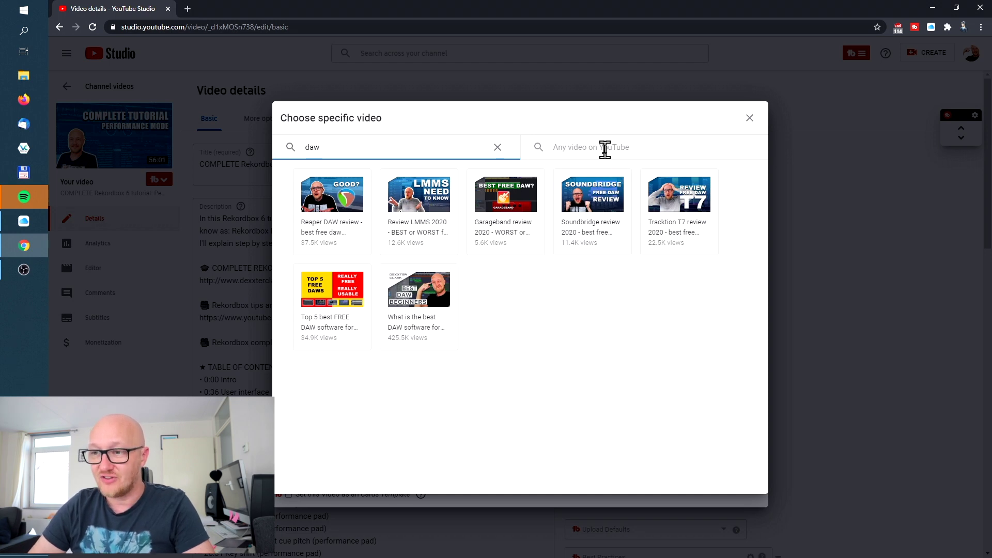
click(605, 149)
text(ho)
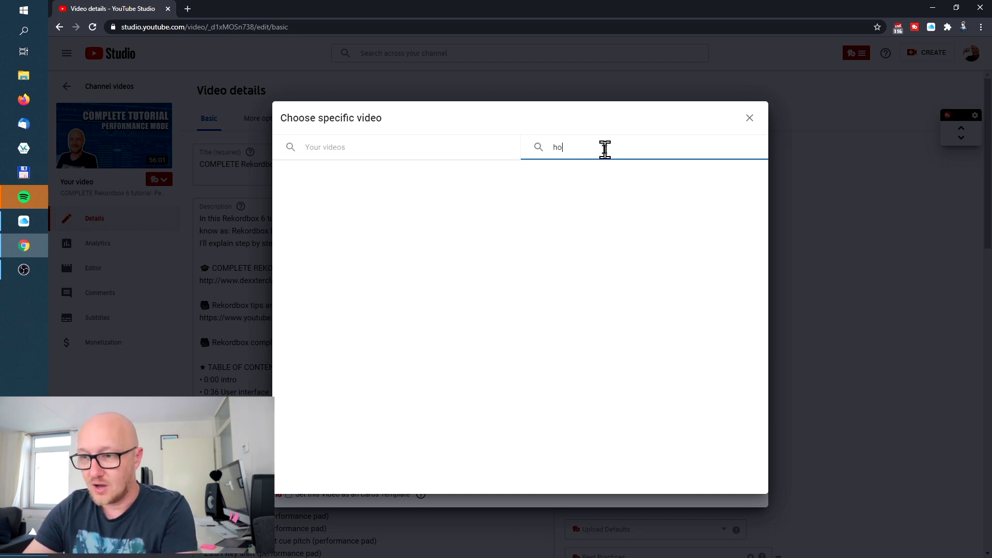
text(w t)
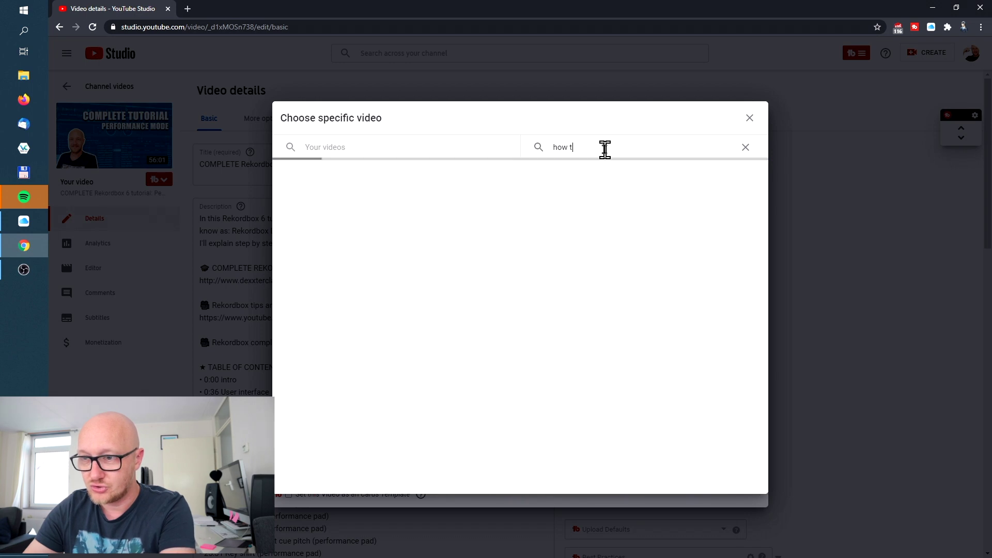
text(o feed you)
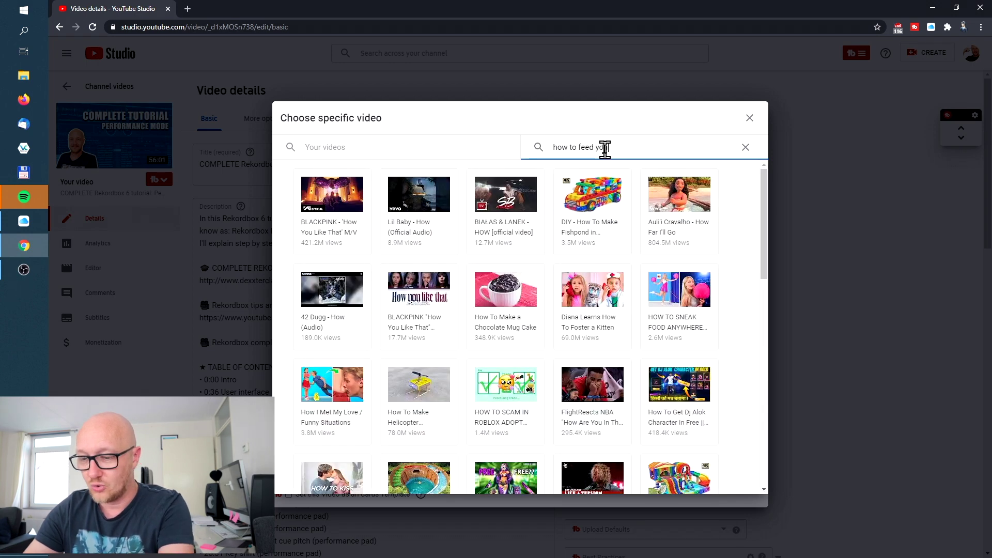
text(r dog)
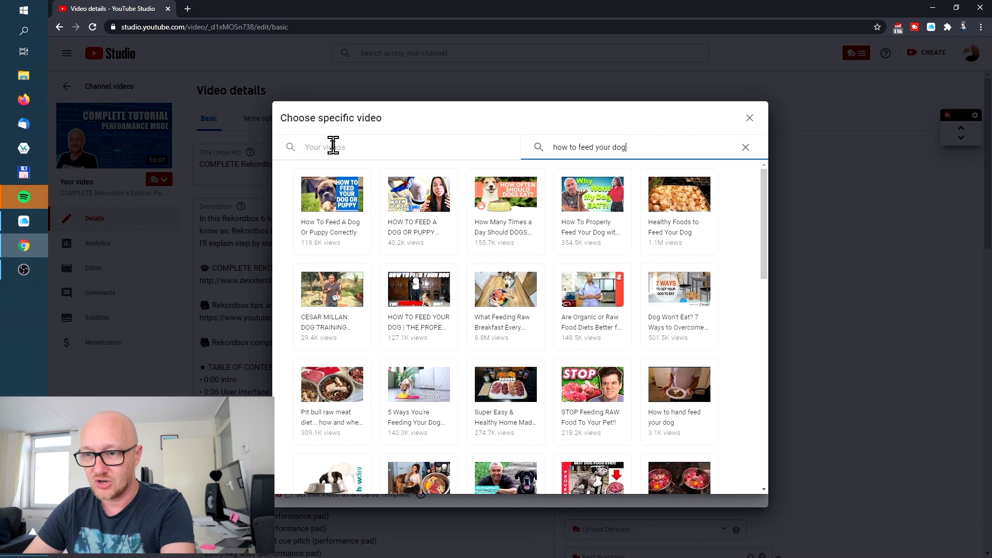
click(332, 145)
text(daw)
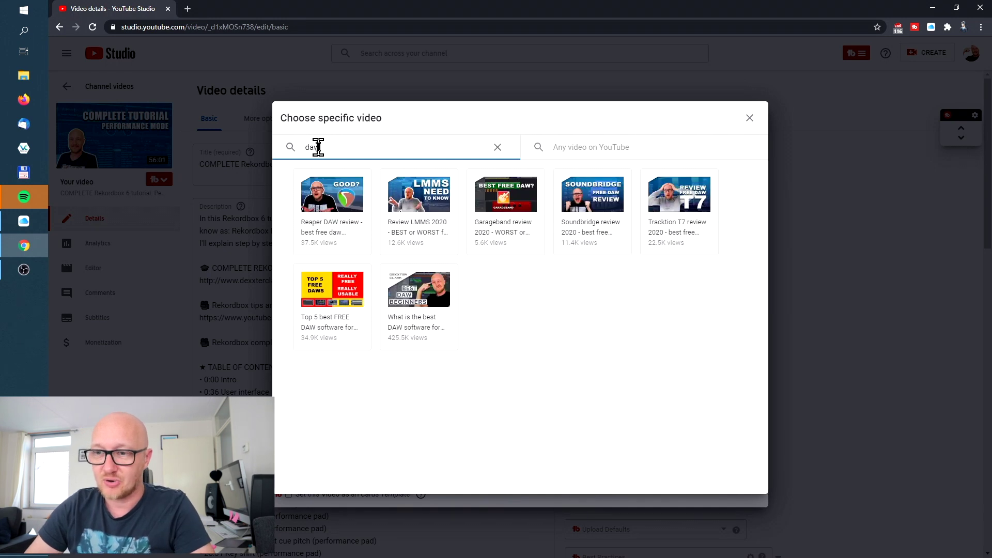
Step: Create the card from the beginner DAW video, then switch it to 'How to upgrade rekordbox 5 to 6'
click(432, 289)
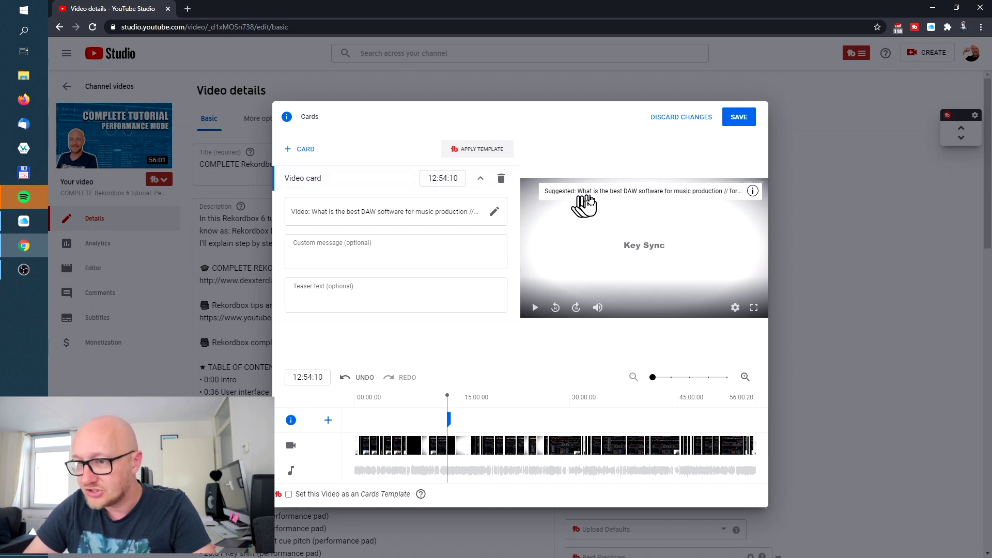
click(493, 213)
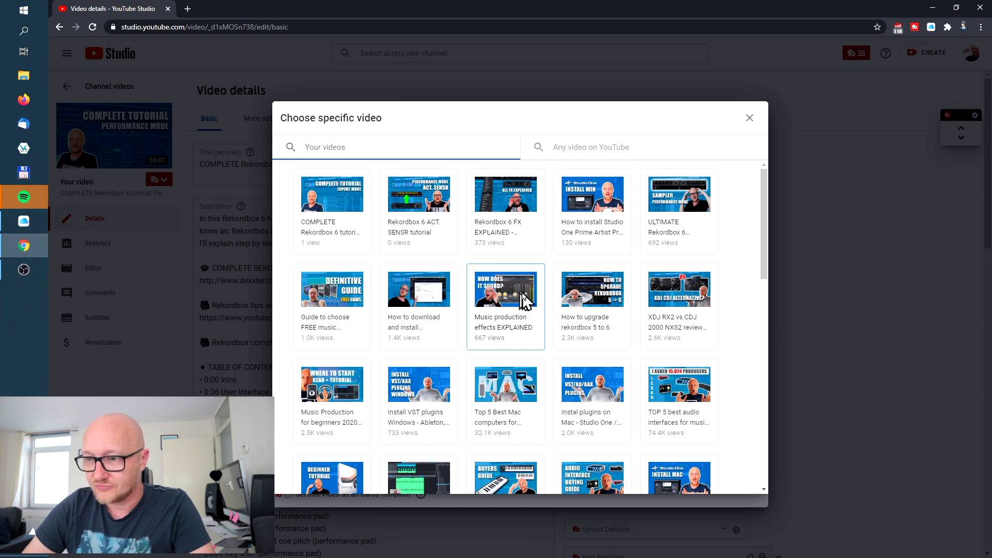
click(572, 296)
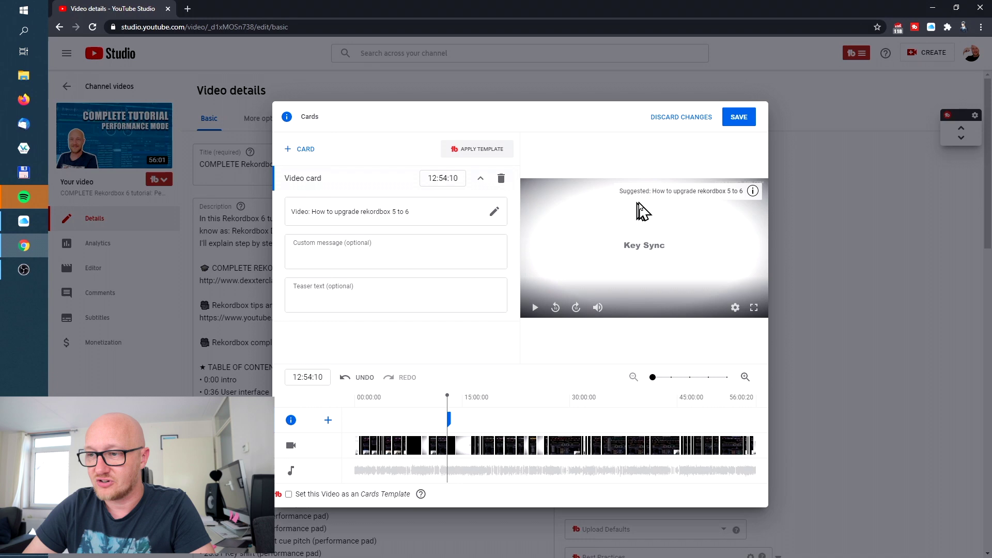
Step: Enter the custom message 'custom message' and check the card in the preview player
click(408, 259)
text(custom message)
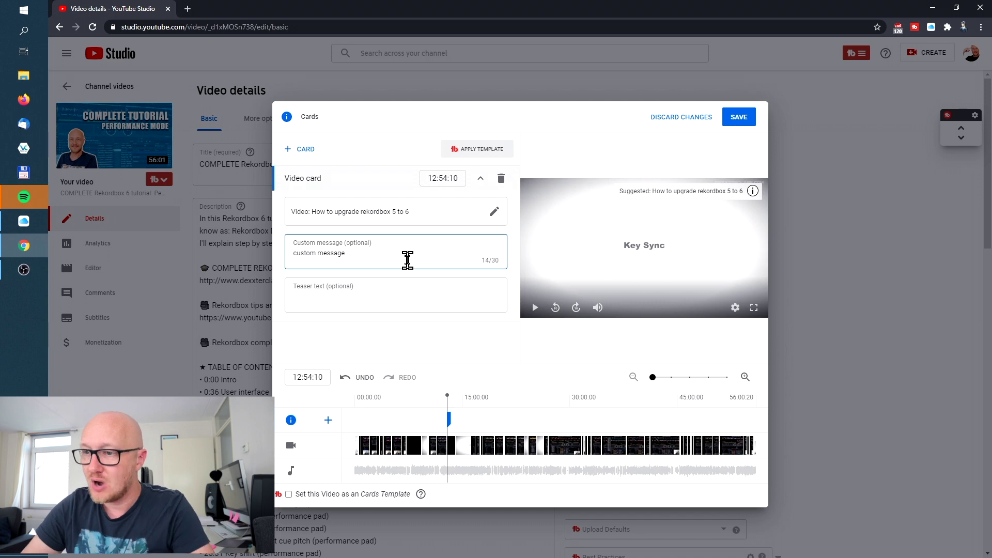
click(752, 193)
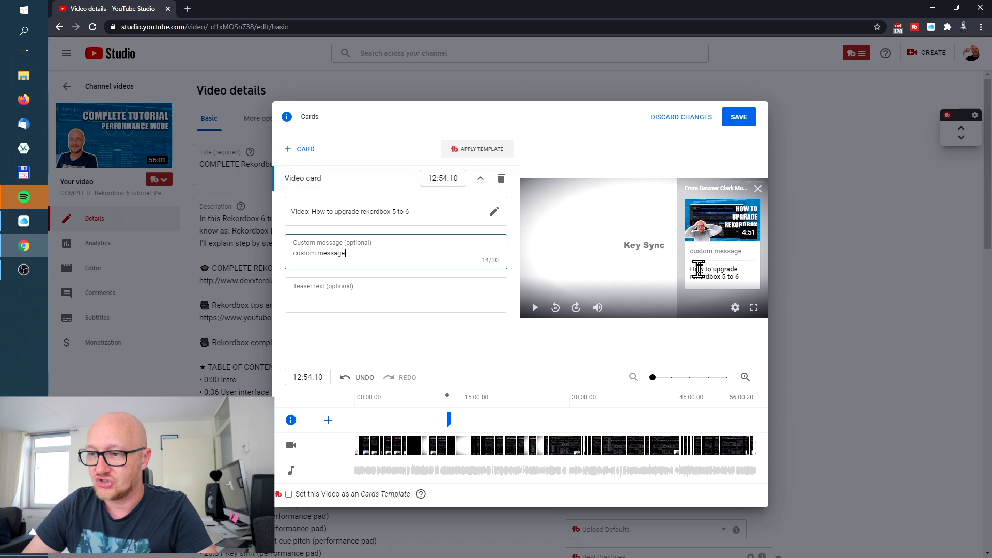
click(758, 189)
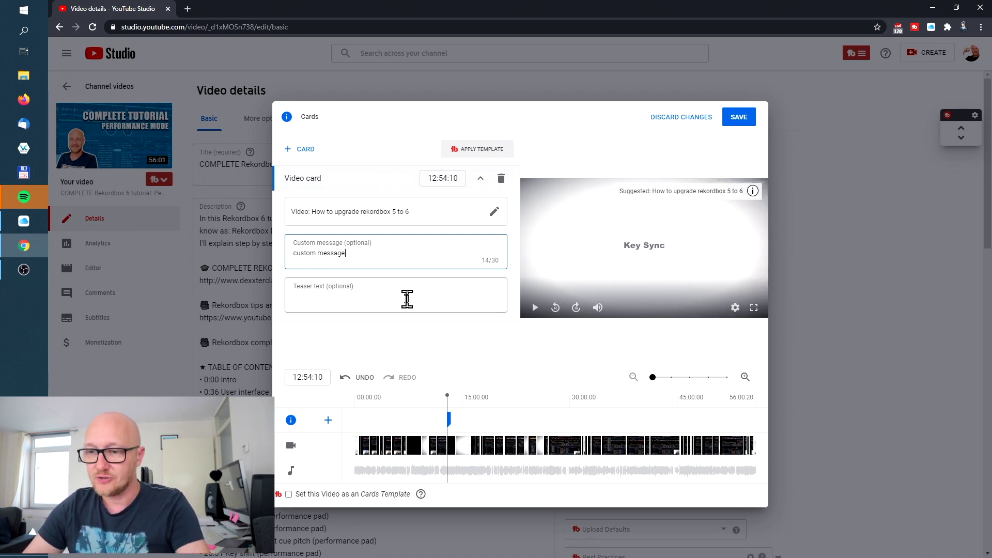
Step: Set the video card's teaser text to 'mega super video', replacing 'hello dude'
click(407, 298)
text(hello dud)
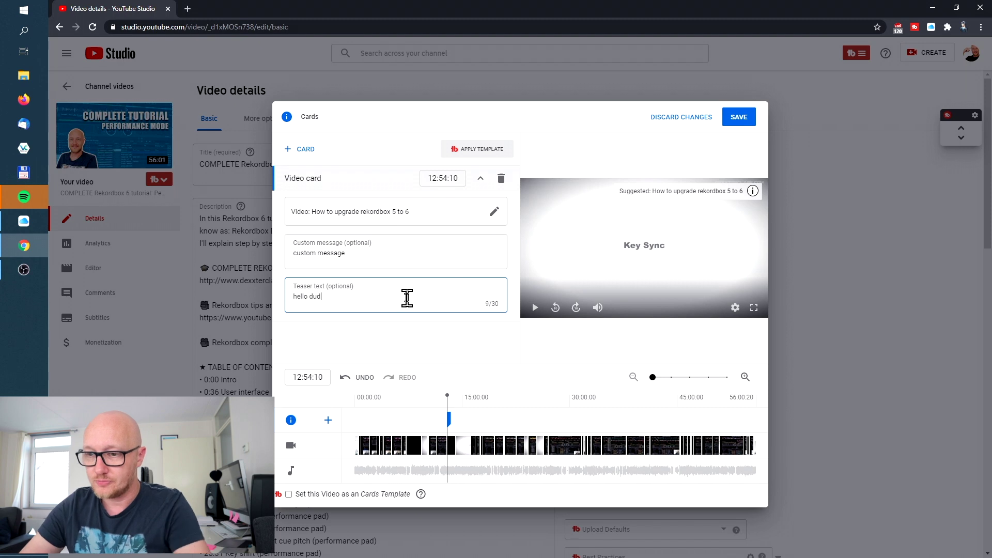
text(e)
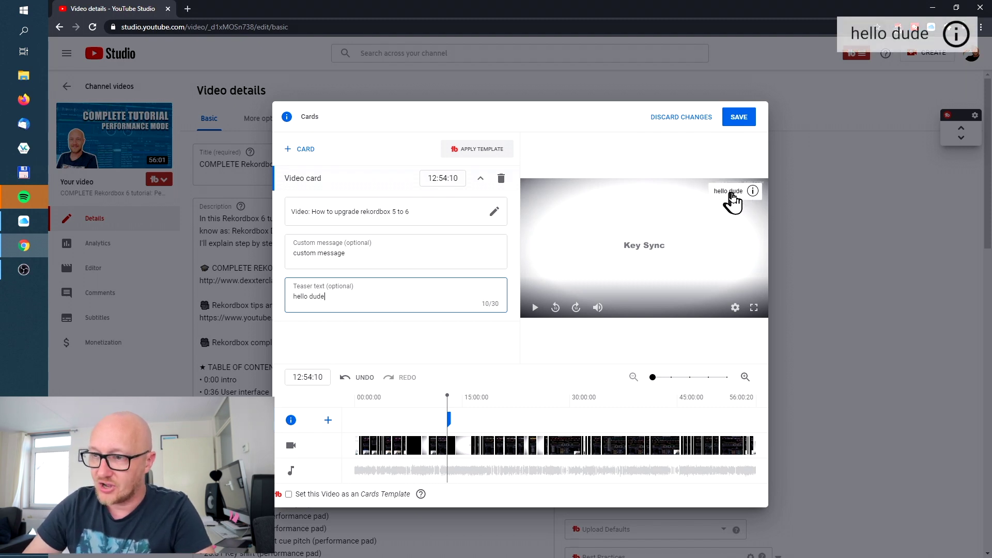
triple_click(350, 296)
text(mega)
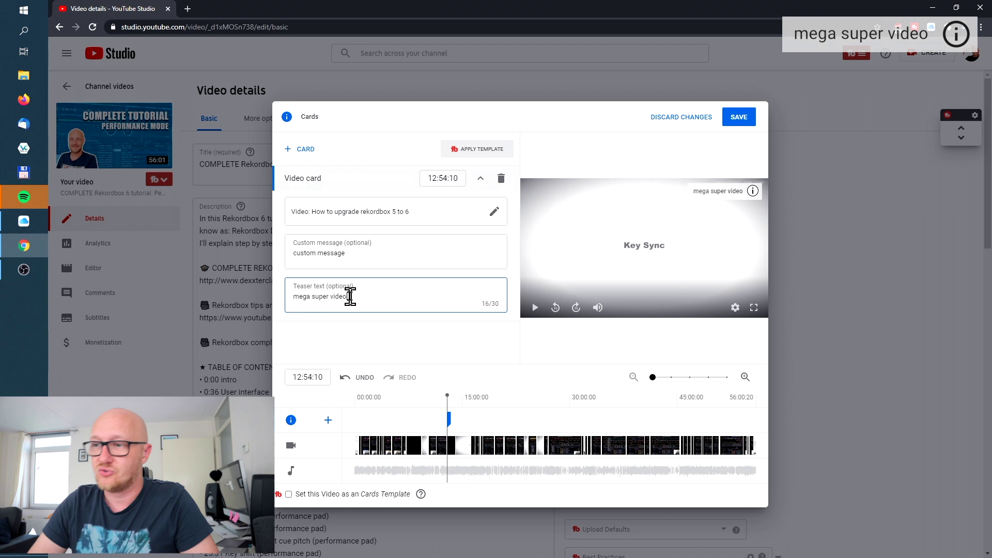
Step: At 24:21:03, add a playlist card that links to the 'Every video' playlist
click(279, 157)
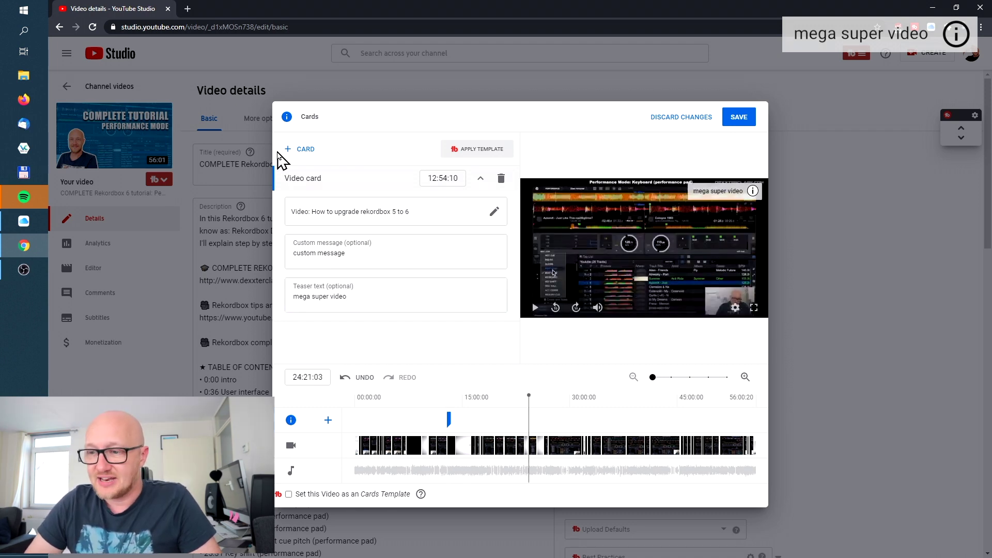
click(303, 150)
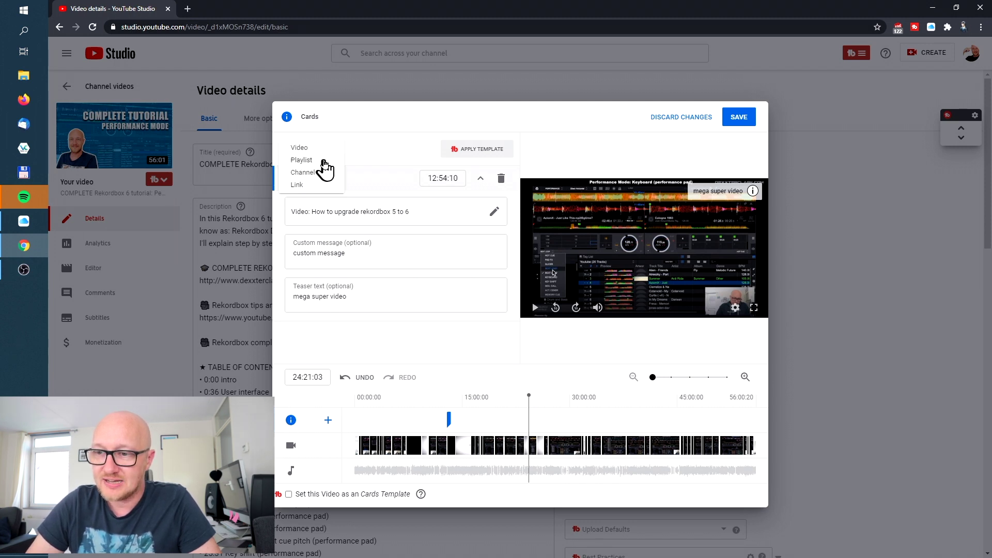
click(303, 160)
scroll(668, 378, down, 10)
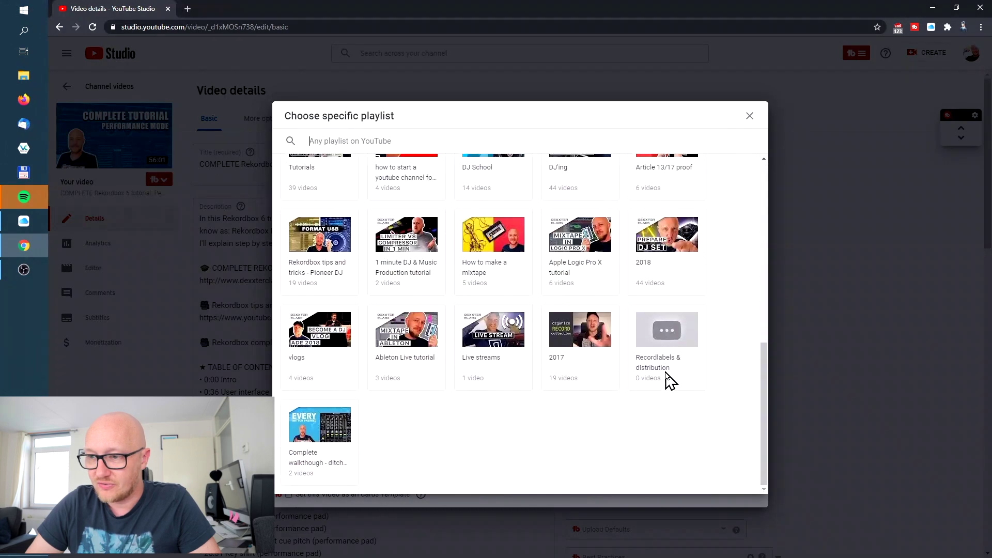
scroll(666, 376, up, 3)
scroll(666, 376, up, 5)
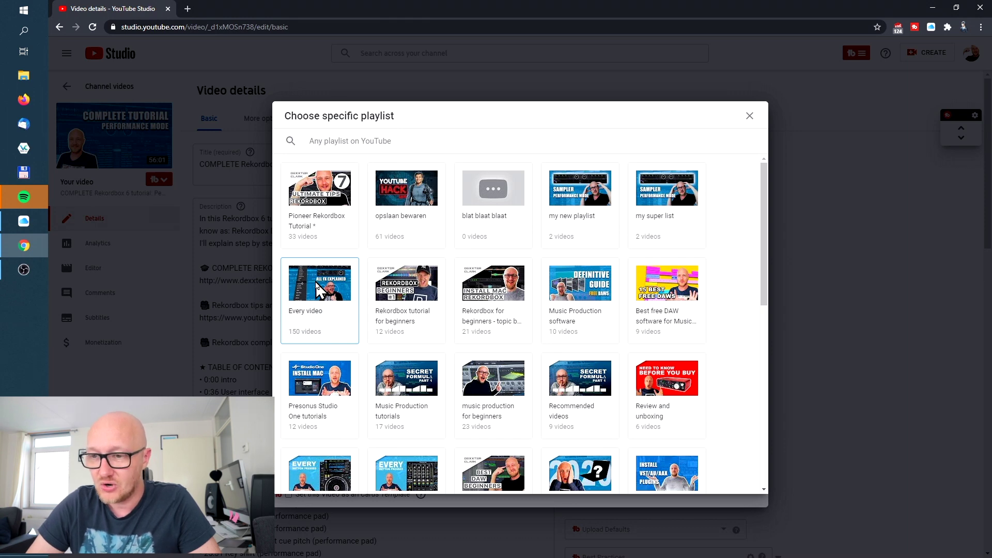
click(317, 290)
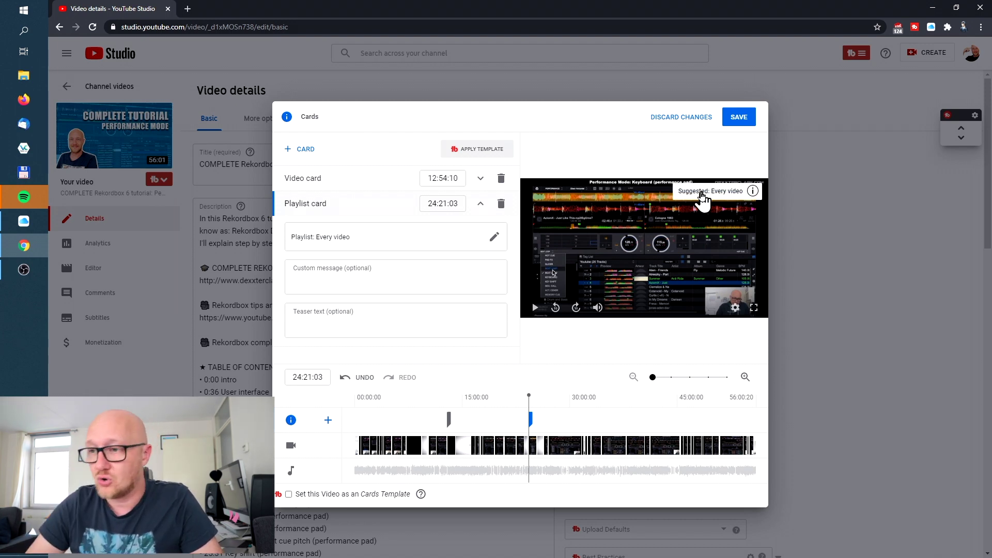
Step: Search playlists for 'playlist' but keep 'Every video', then move the playhead to 36:11:08
click(493, 238)
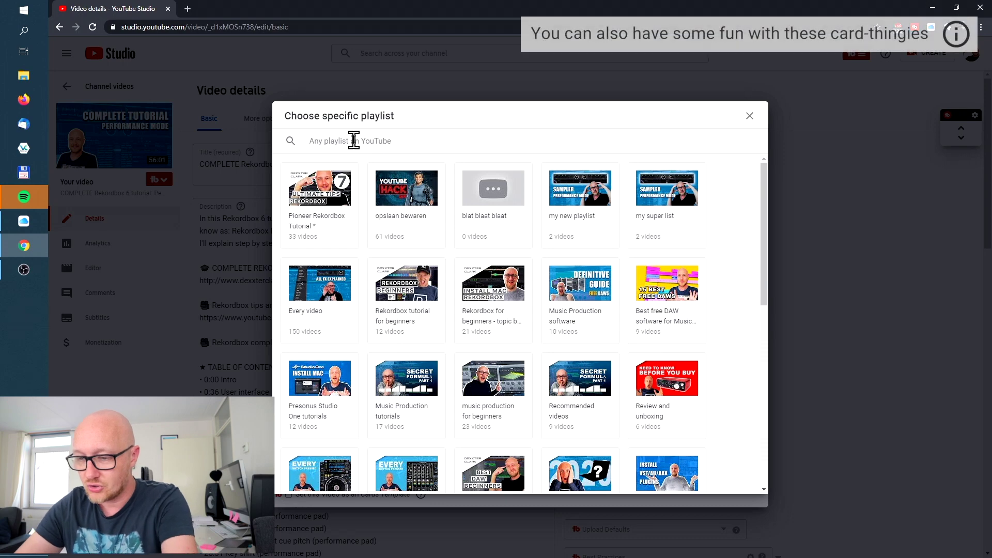
text(playlist)
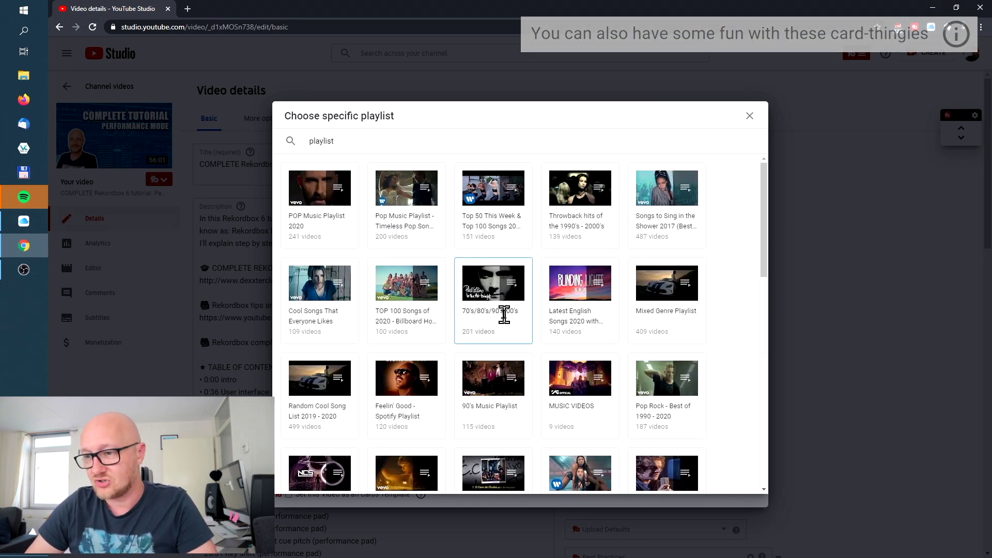
scroll(503, 314, down, 10)
scroll(504, 314, up, 10)
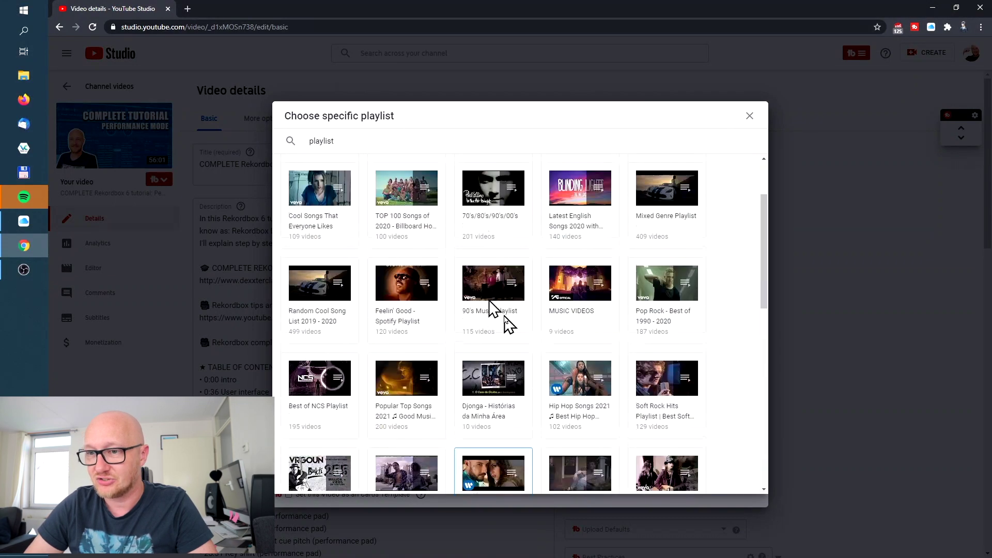
click(749, 117)
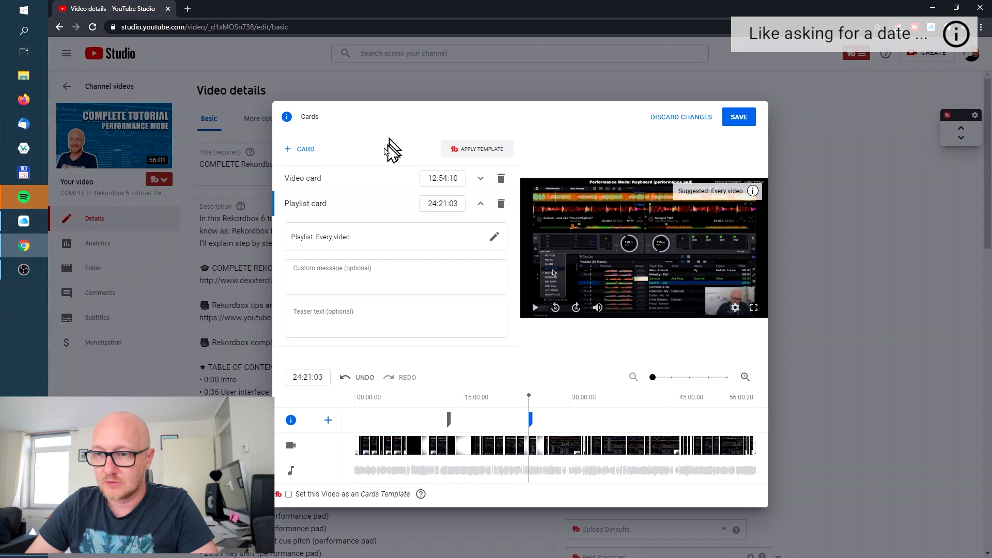
click(614, 421)
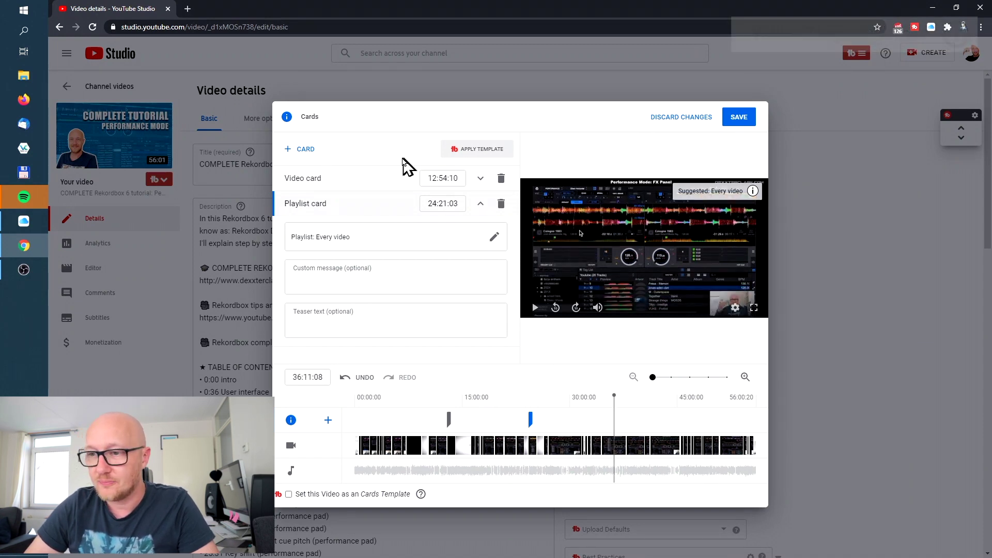
Step: Add a channel card linked to the Social Video Plaza channel
click(305, 152)
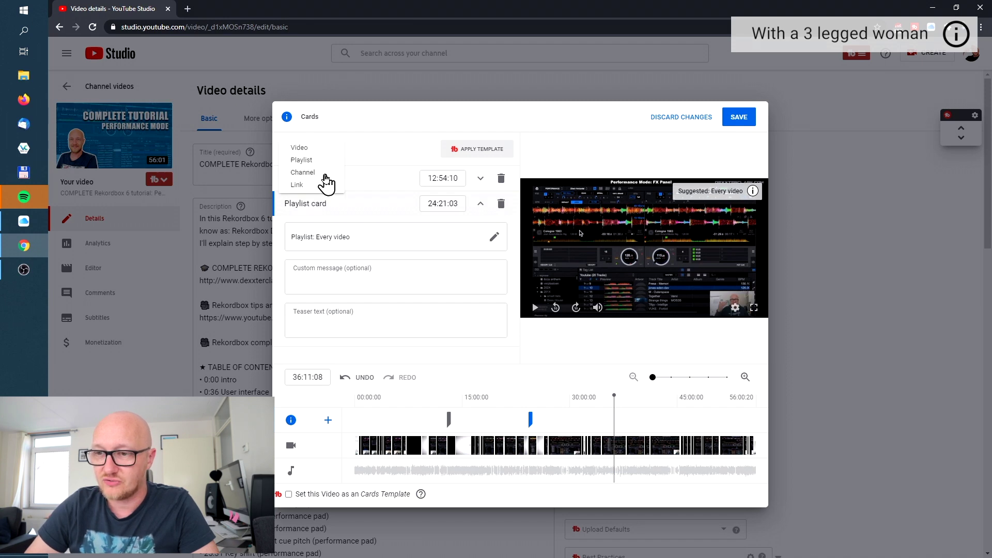
click(326, 176)
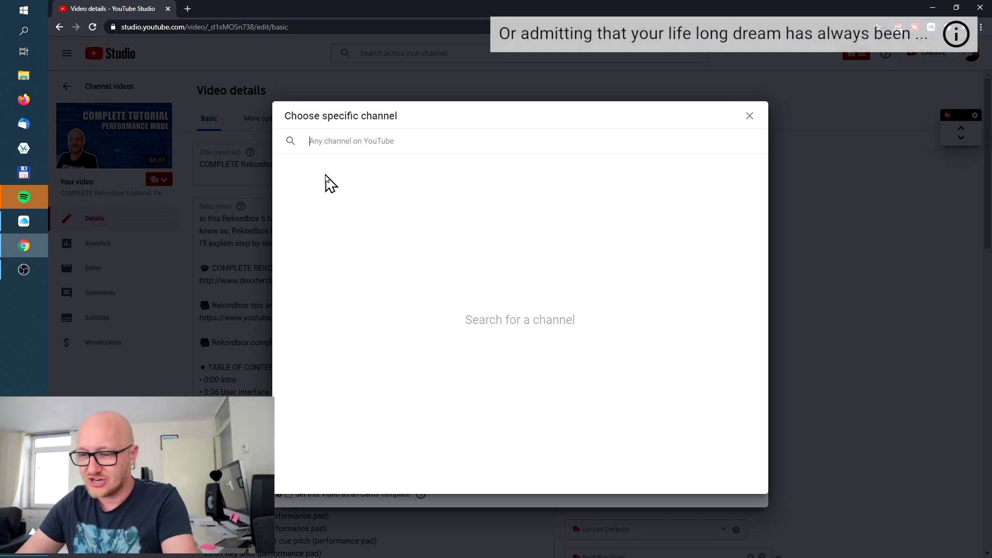
text(social video plaza)
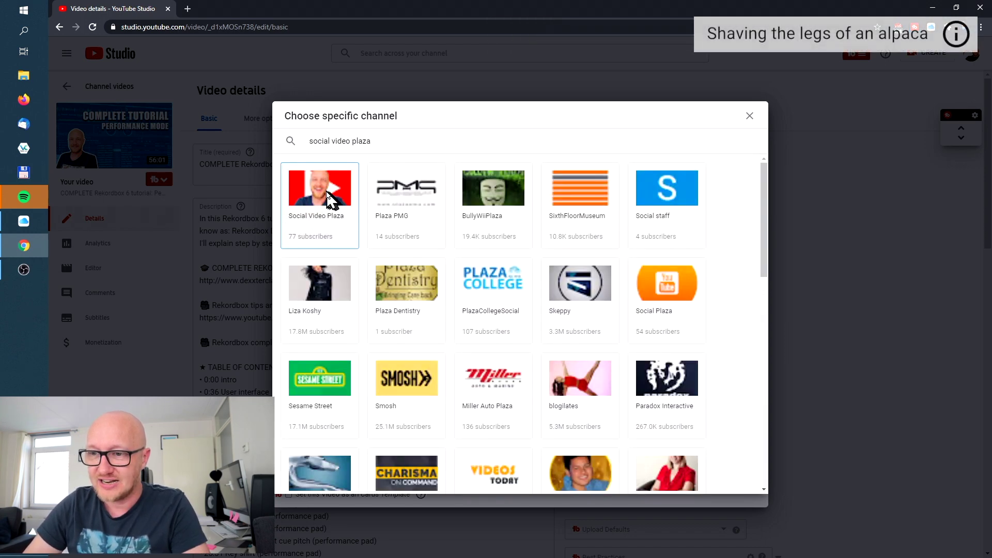
click(325, 198)
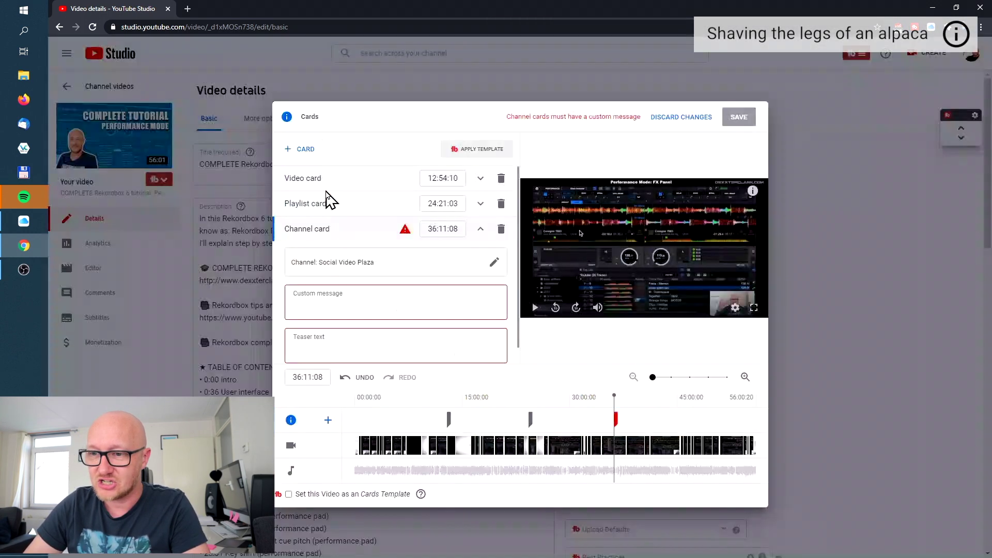
Step: Set the custom message 'my other channel' and the teaser 'videos on my other channel'
click(315, 309)
text(my other channel)
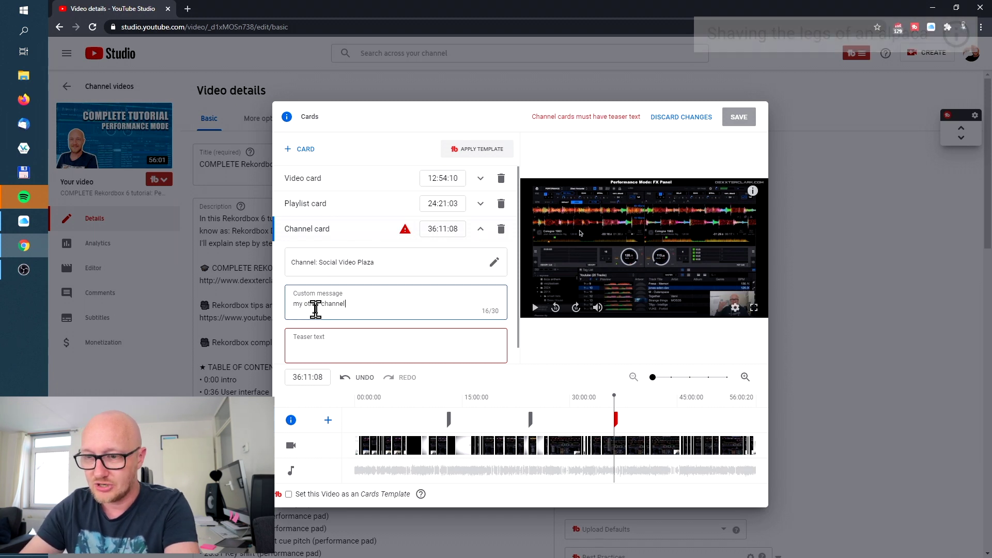
key(ctrl+a)
key(ctrl+c)
click(323, 356)
text(watch videoson)
key(ctrl+v)
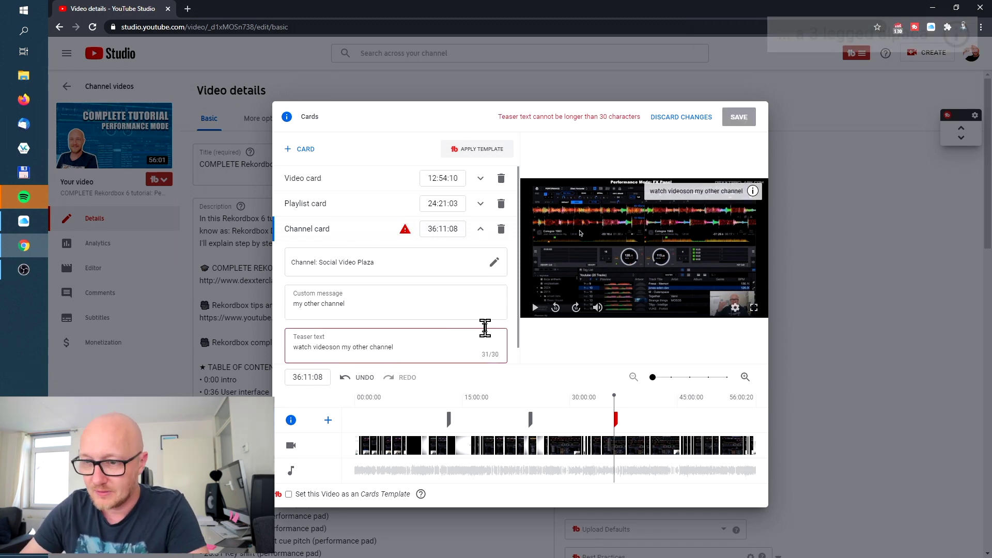
double_click(302, 347)
key(BackSpace)
click(314, 347)
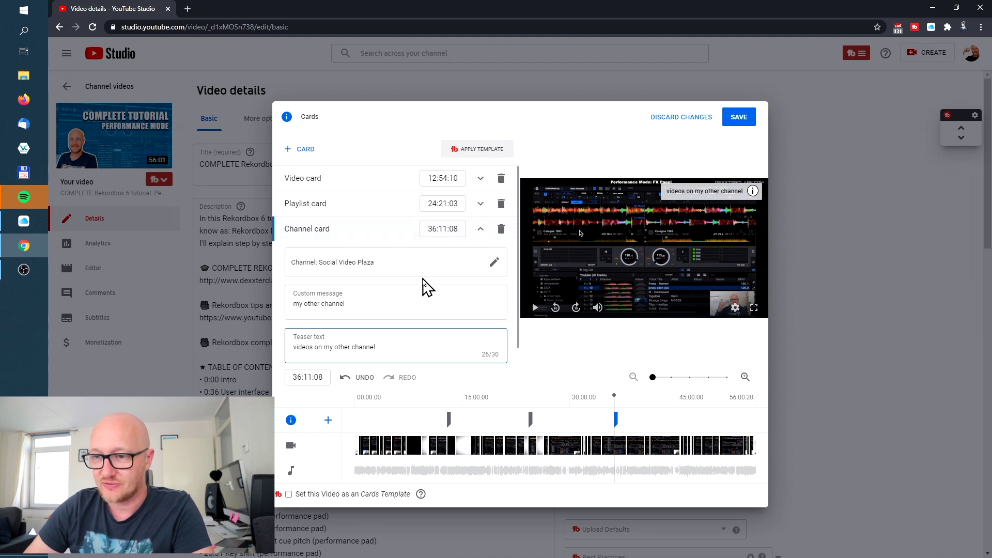
click(405, 148)
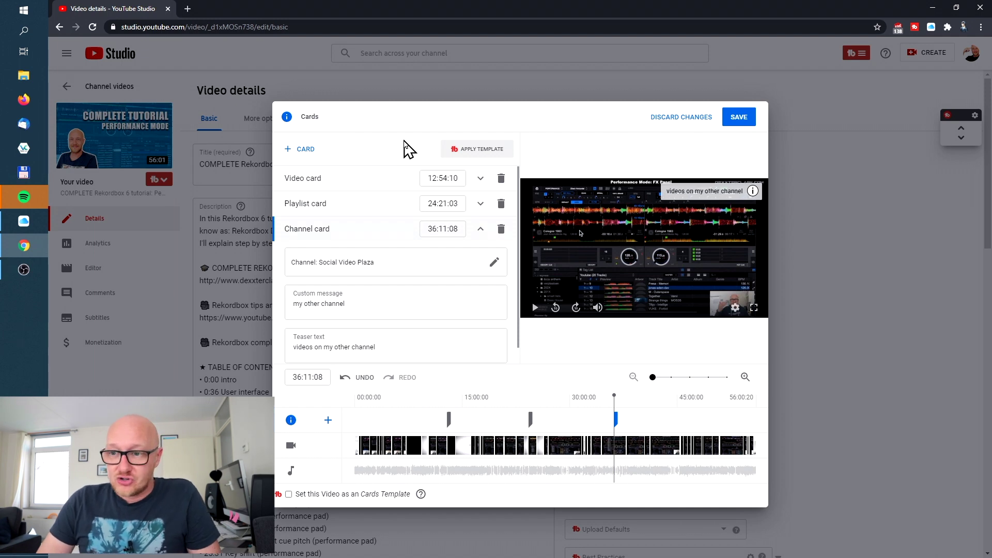
click(307, 154)
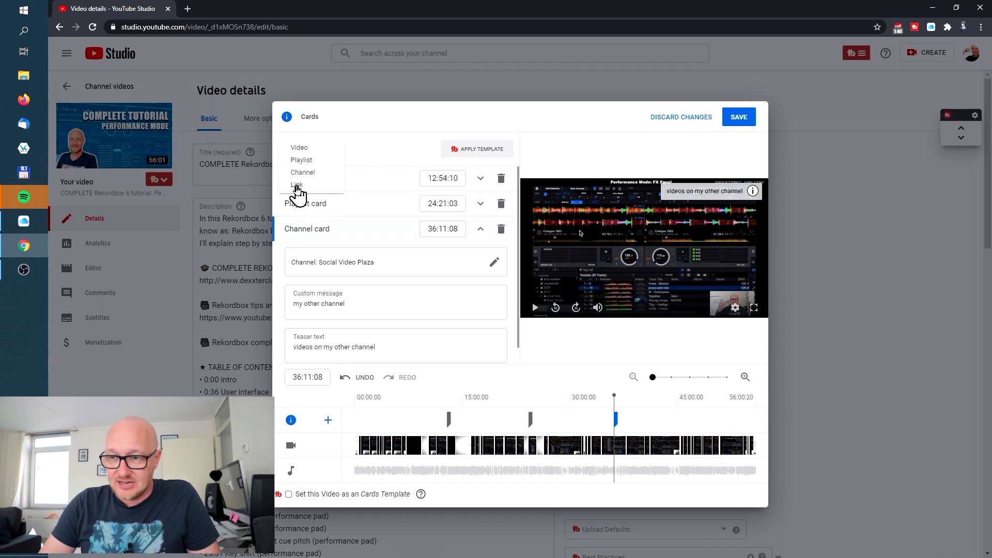
click(297, 187)
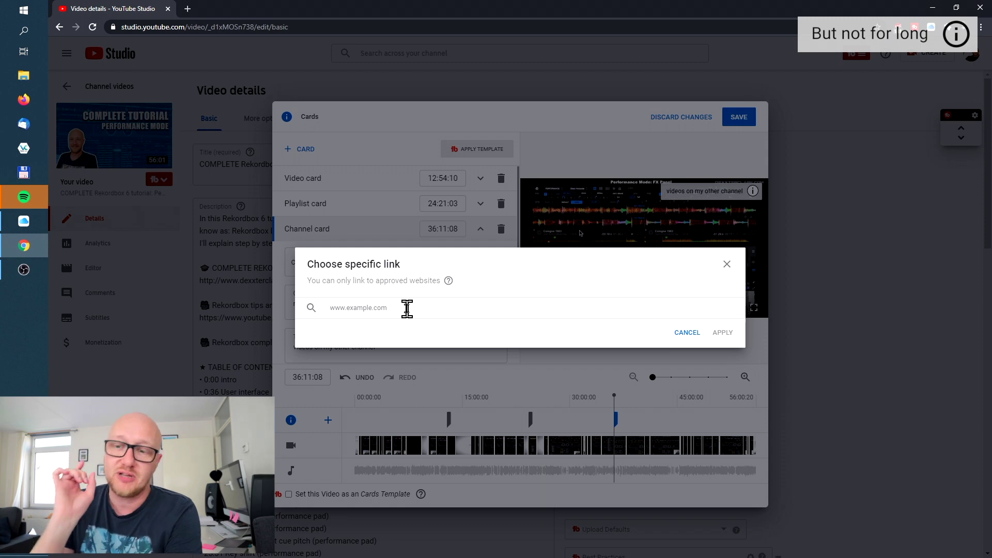
text(www.)
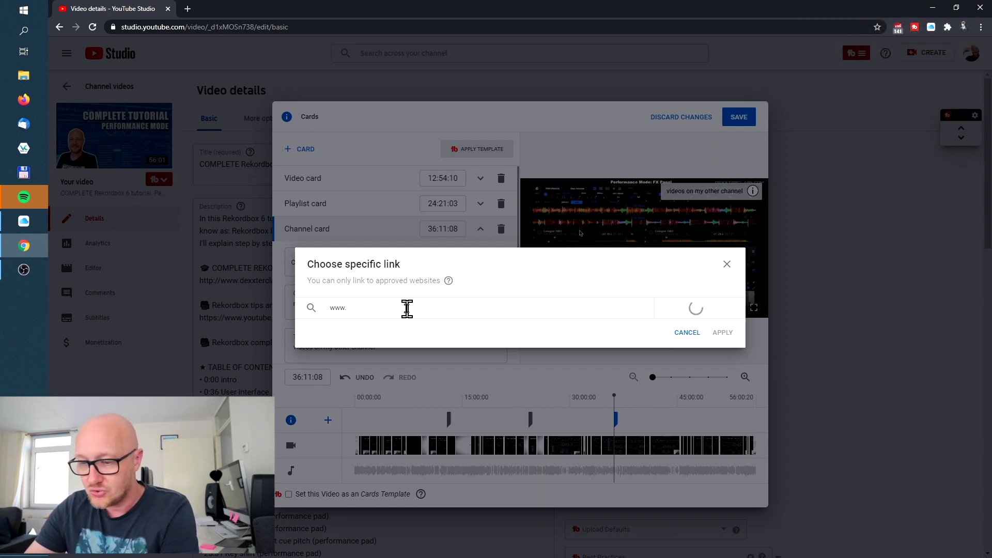
text(google.)
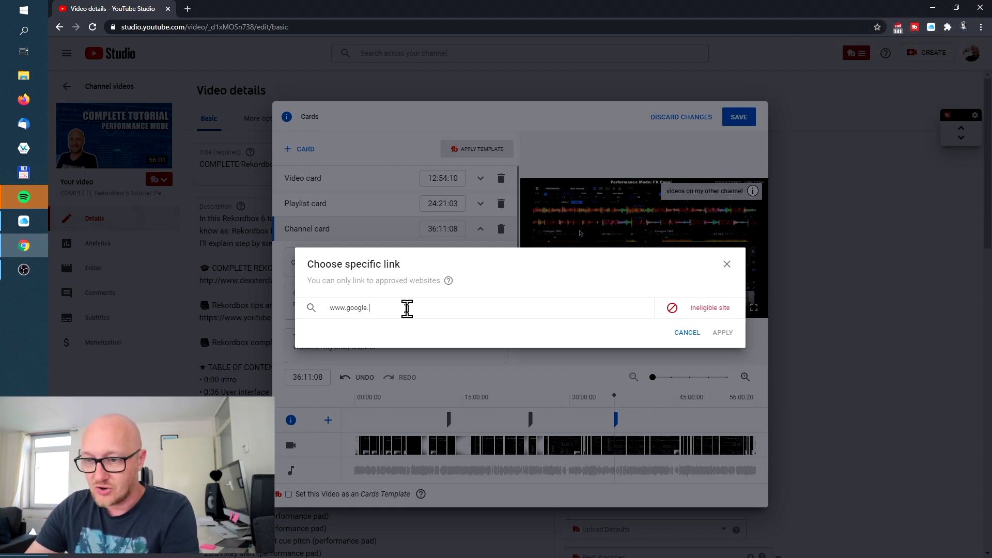
text(com)
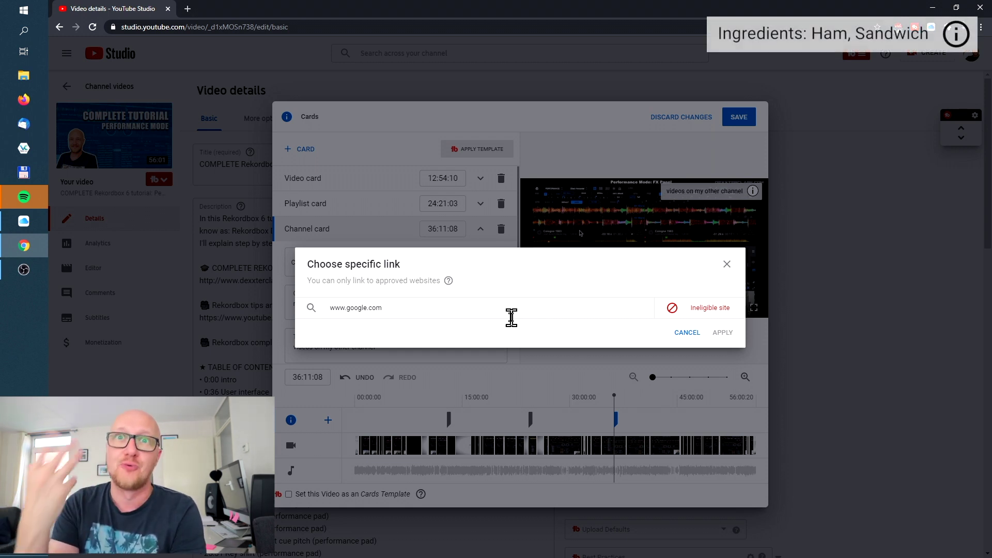
key(ctrl+a)
text(w)
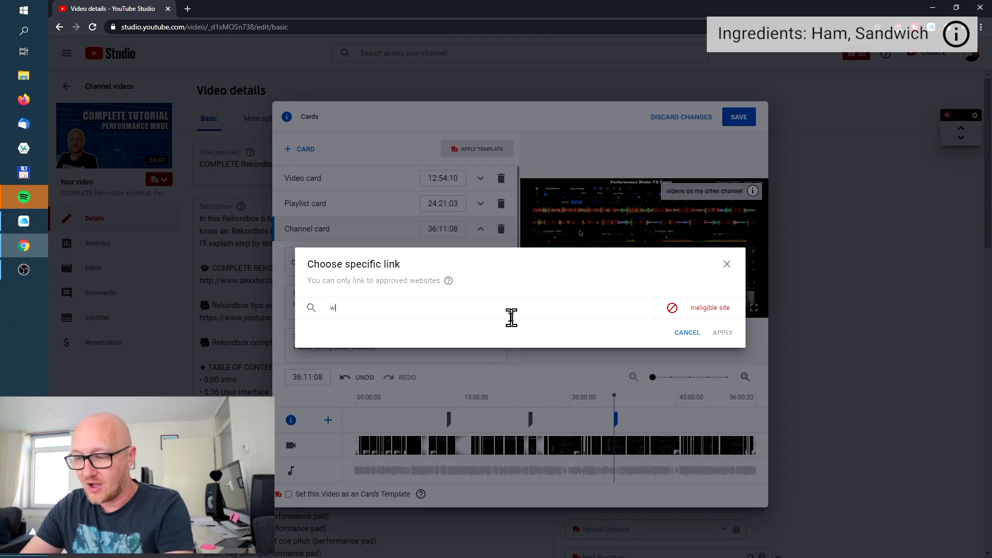
text(ww.dexxter)
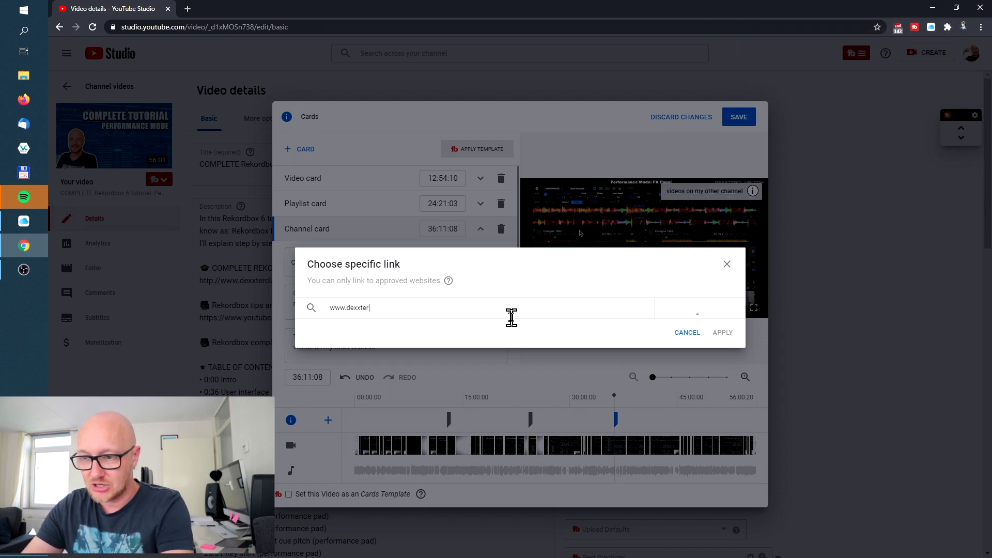
text(clark.com)
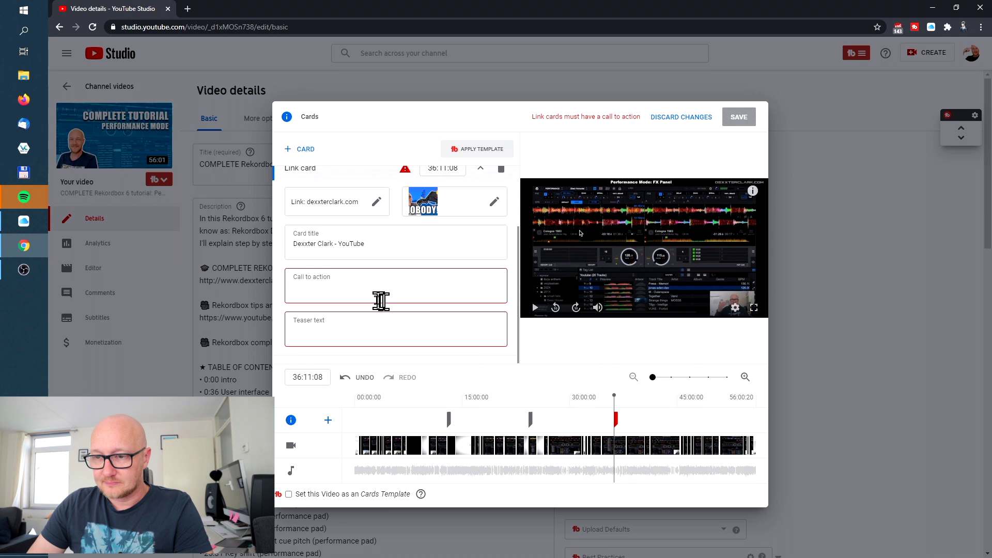
Step: Set the call to action 'my mega course' and the teaser 'advance with music production'
click(369, 296)
text(my mega course)
click(348, 334)
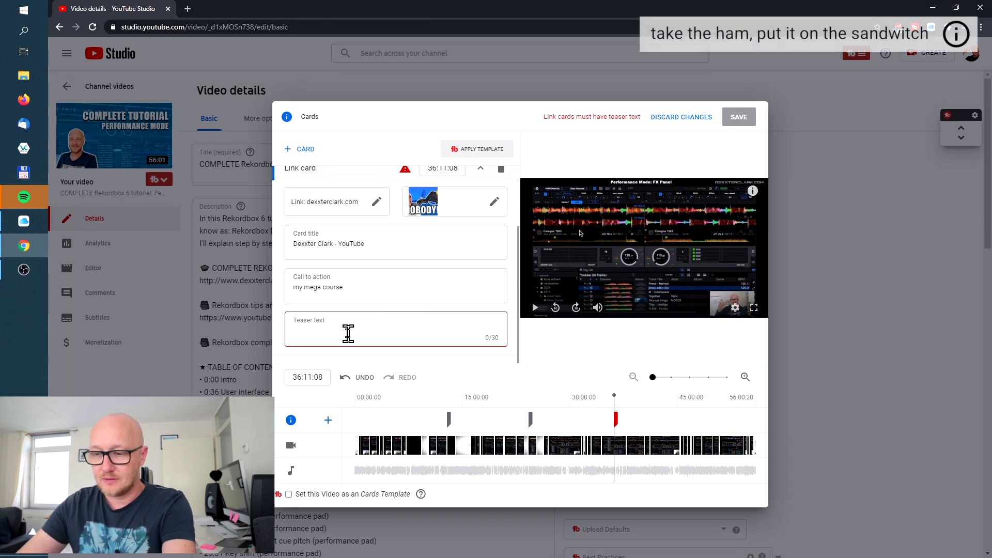
text(advance with music production)
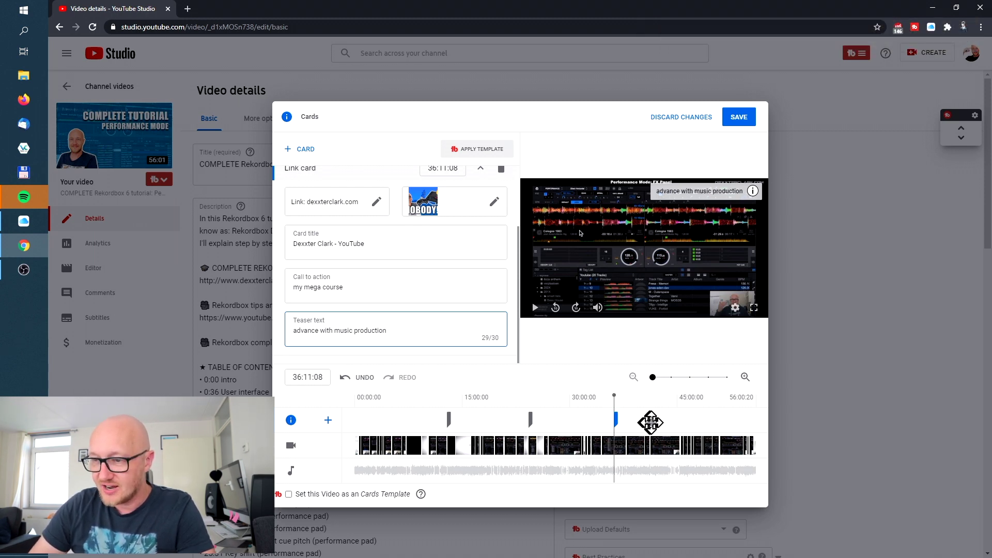
Step: Drag the link card marker to 42:31:23, then collapse all five cards from the timeline
drag(653, 421, 661, 421)
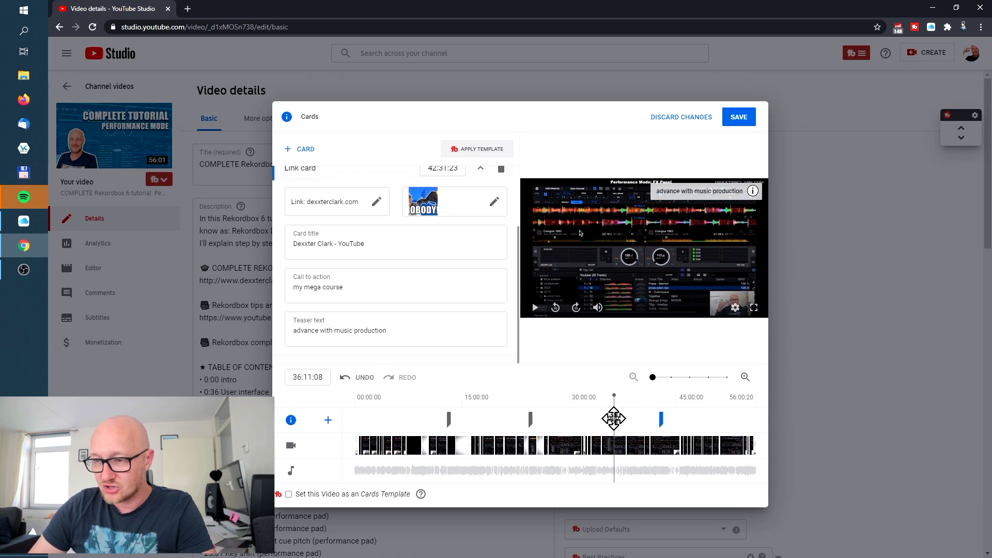
click(598, 419)
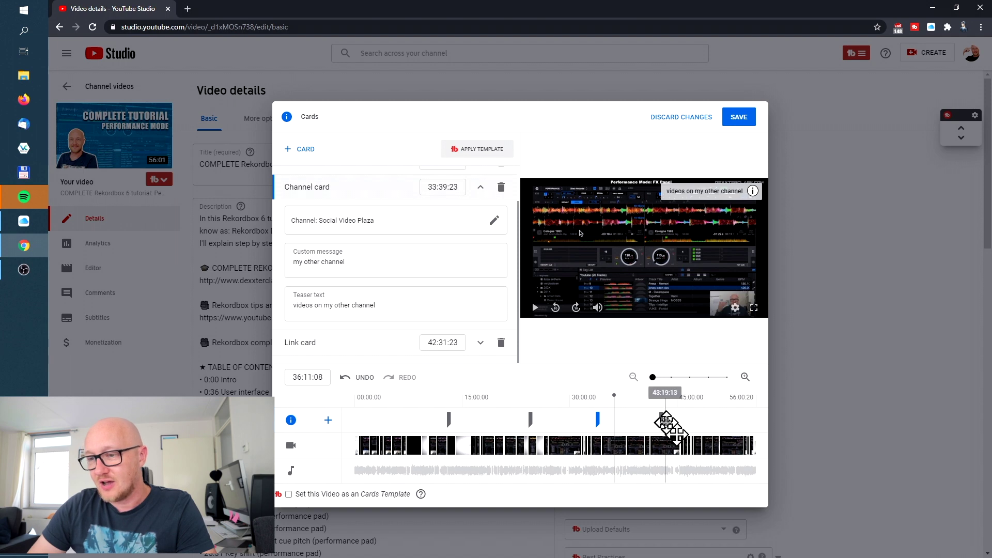
click(692, 421)
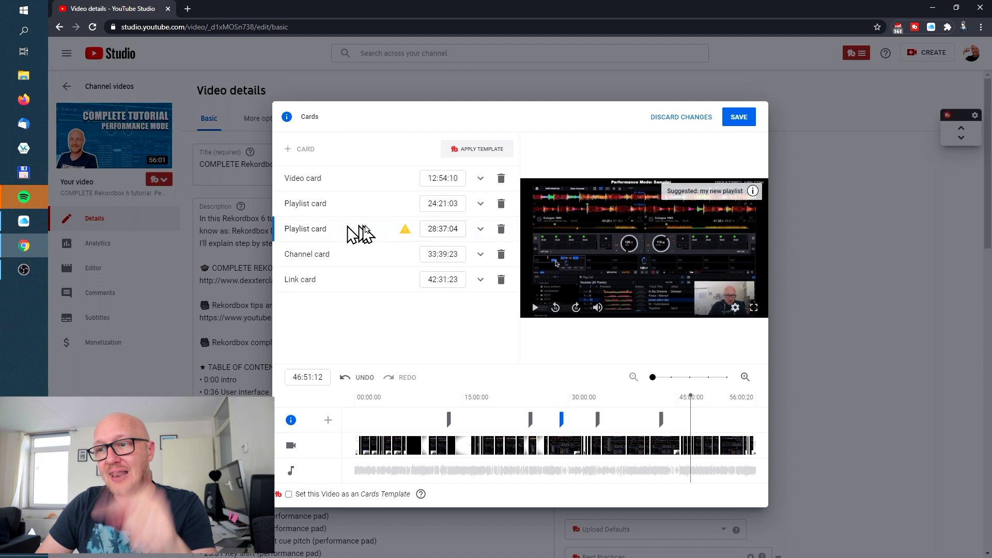
mouse_move(404, 240)
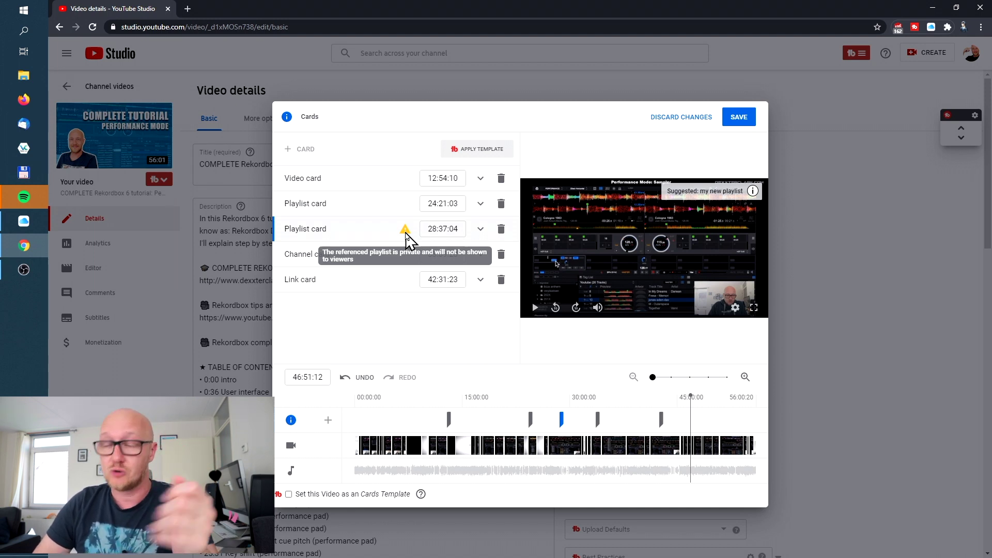
click(321, 178)
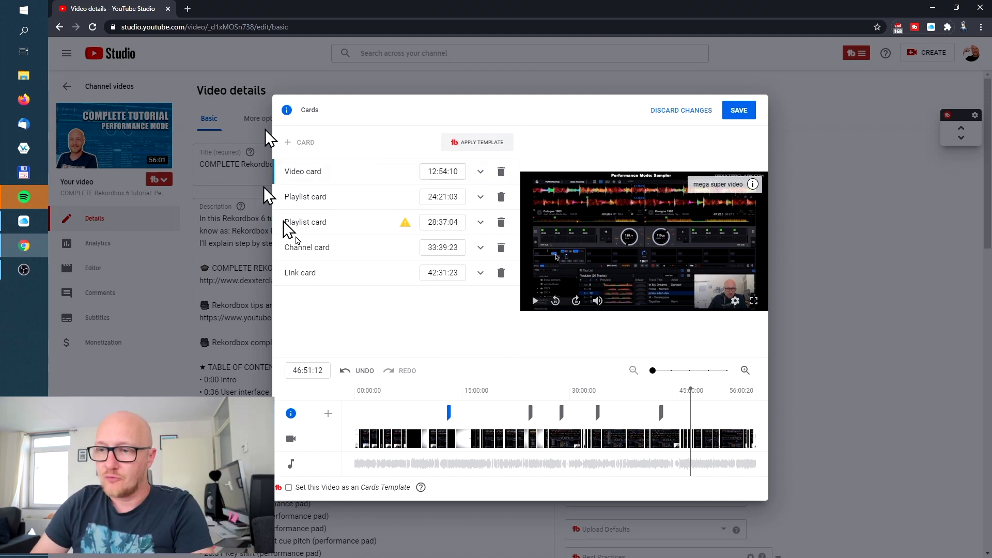
click(481, 173)
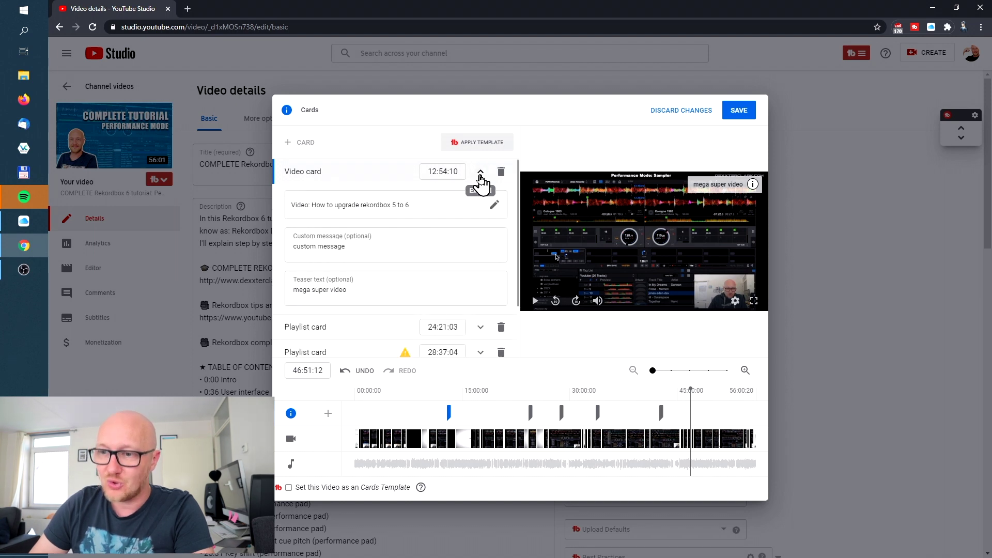
scroll(422, 338, down, 2)
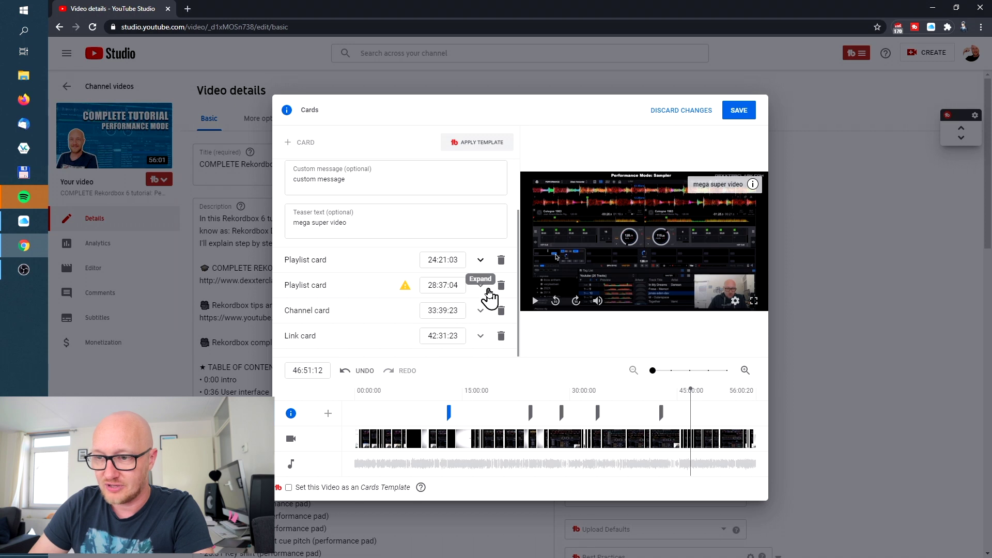
click(482, 299)
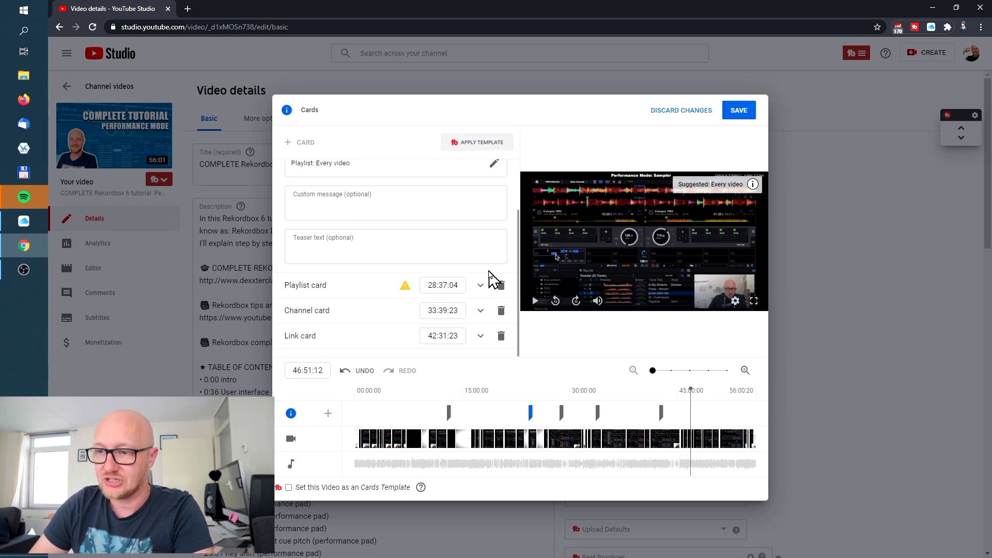
scroll(482, 290, up, 2)
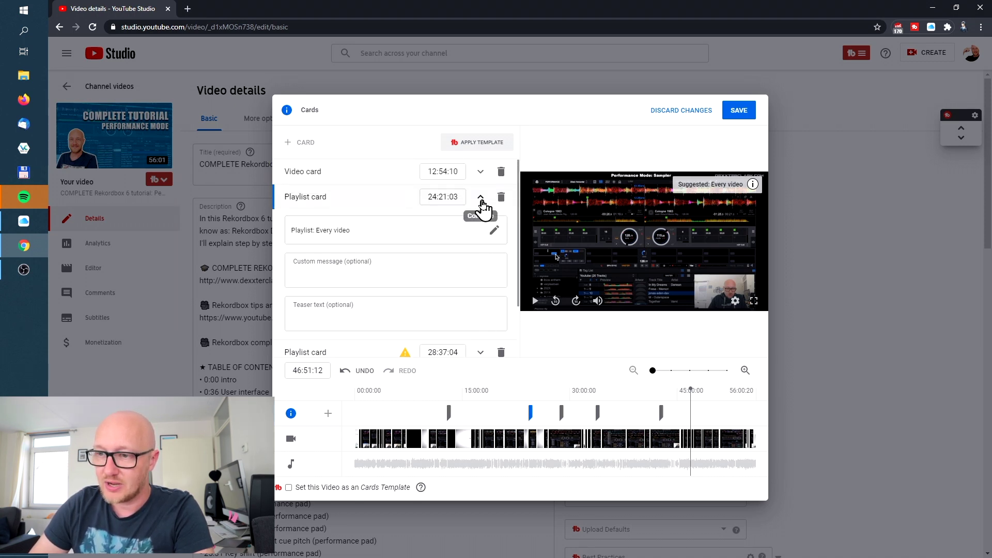
click(481, 197)
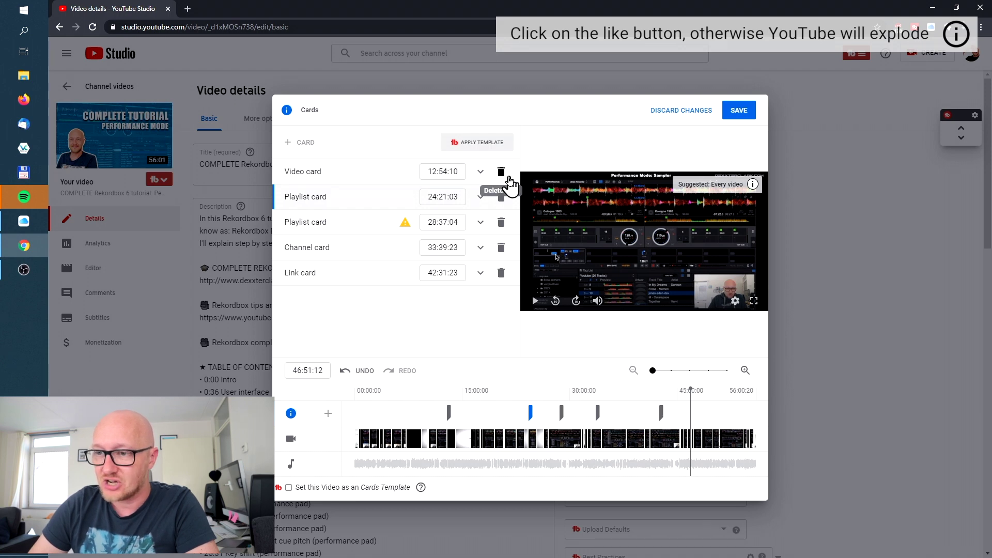
Step: Delete the video card, both playlist cards, the channel card and the link card
click(509, 178)
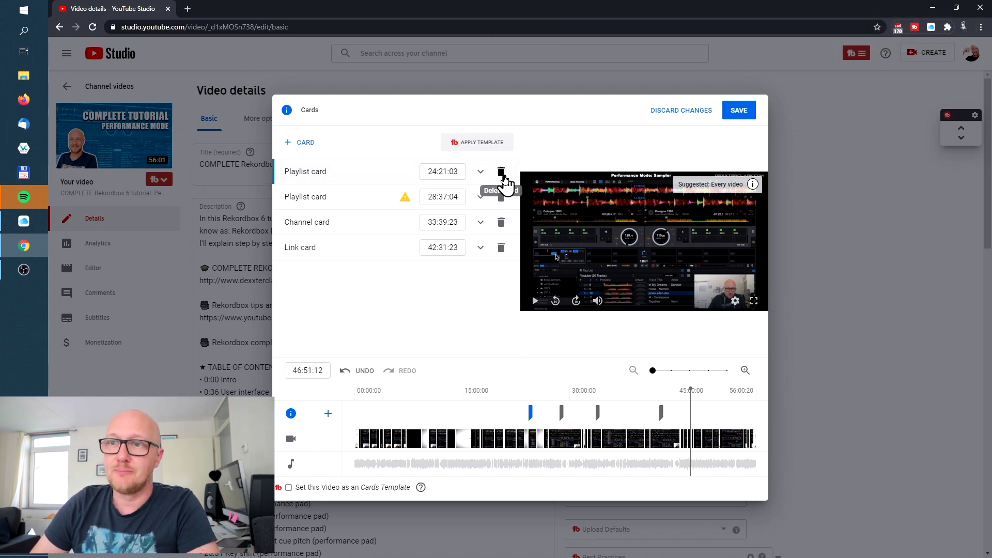
click(500, 176)
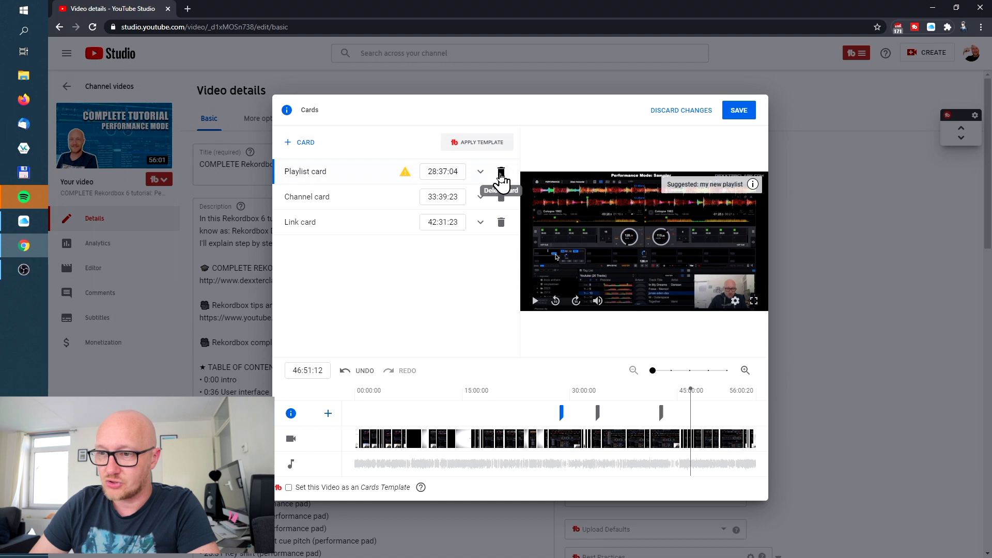
click(501, 175)
click(501, 176)
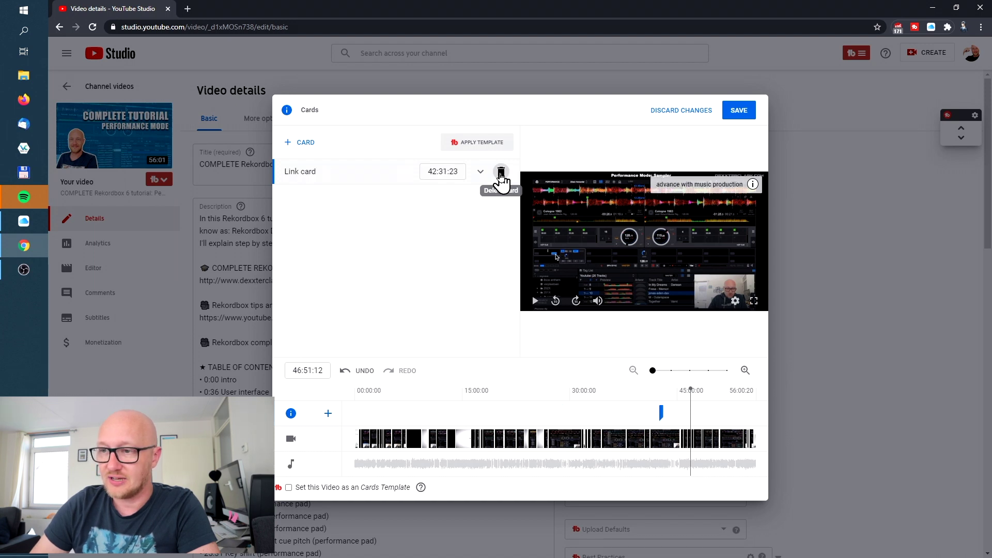
click(500, 175)
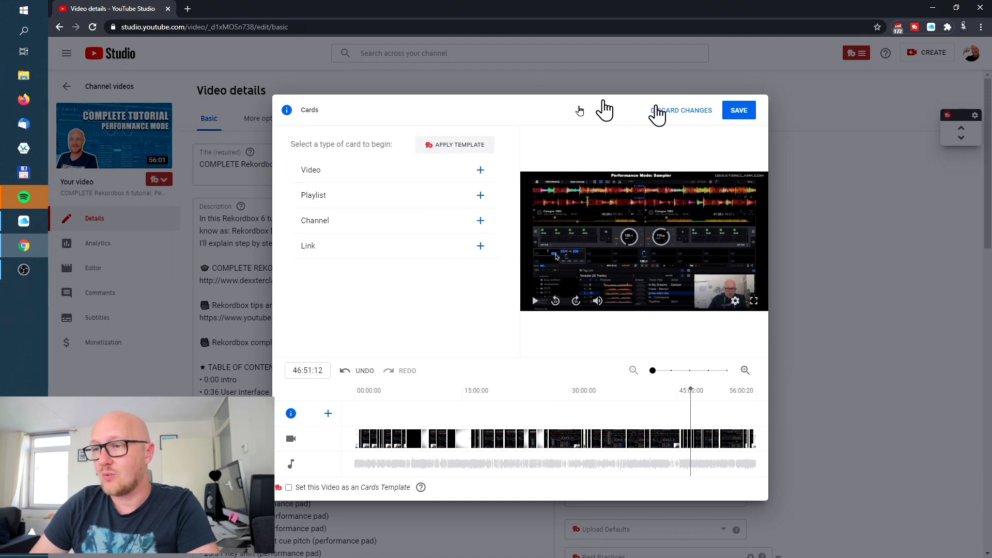